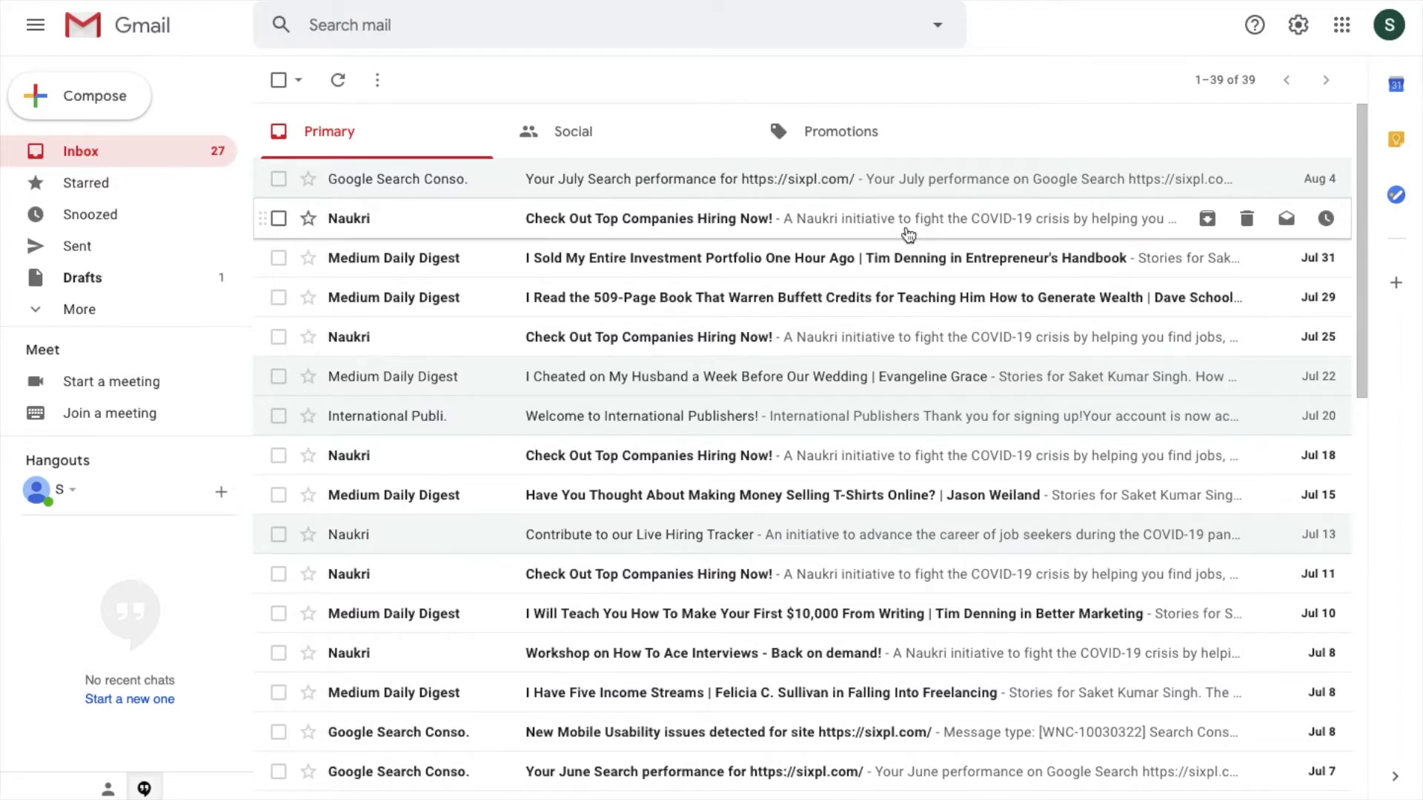
Enable Templates in Gmail's Advanced settings, save the change, and start a new message.
left_click(1299, 27)
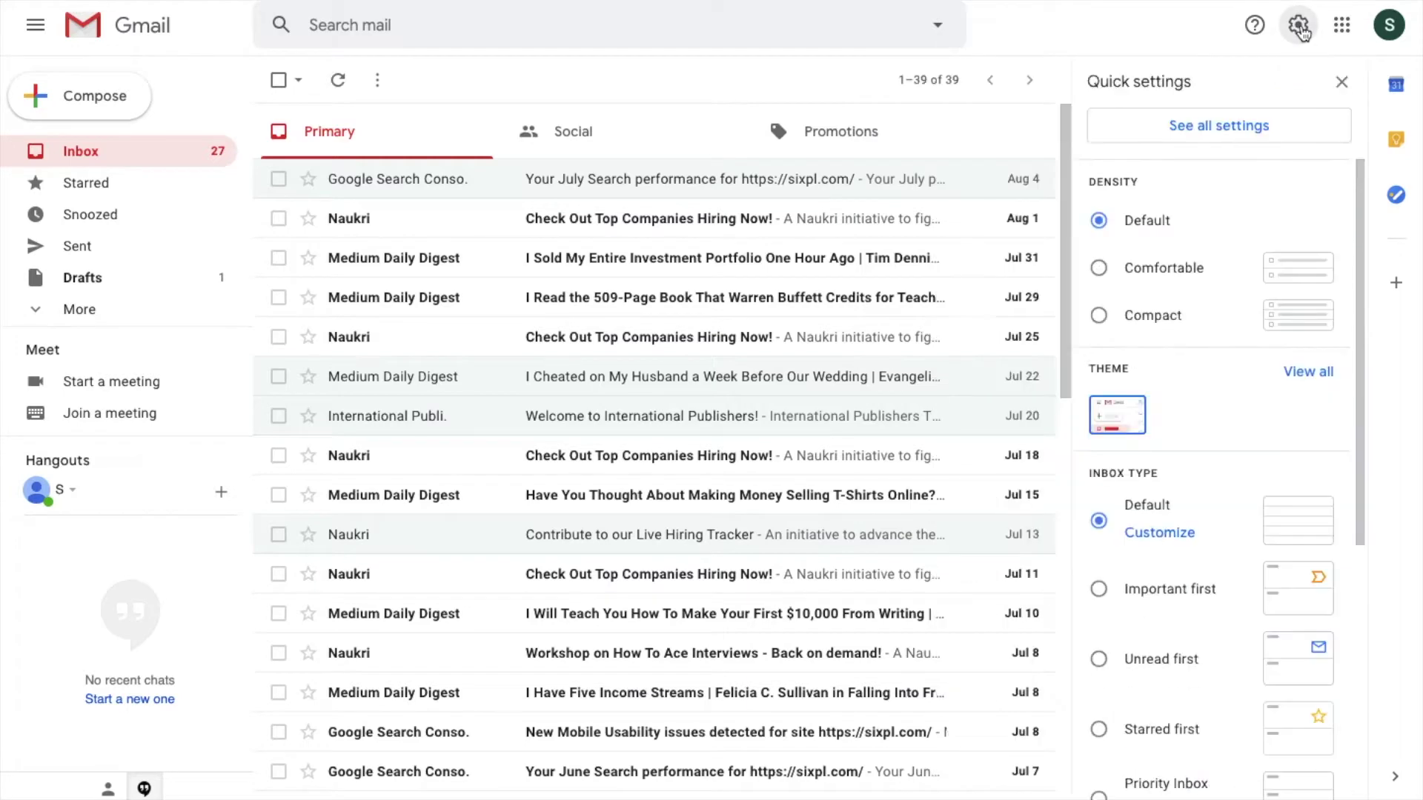
left_click(1205, 134)
left_click(1229, 127)
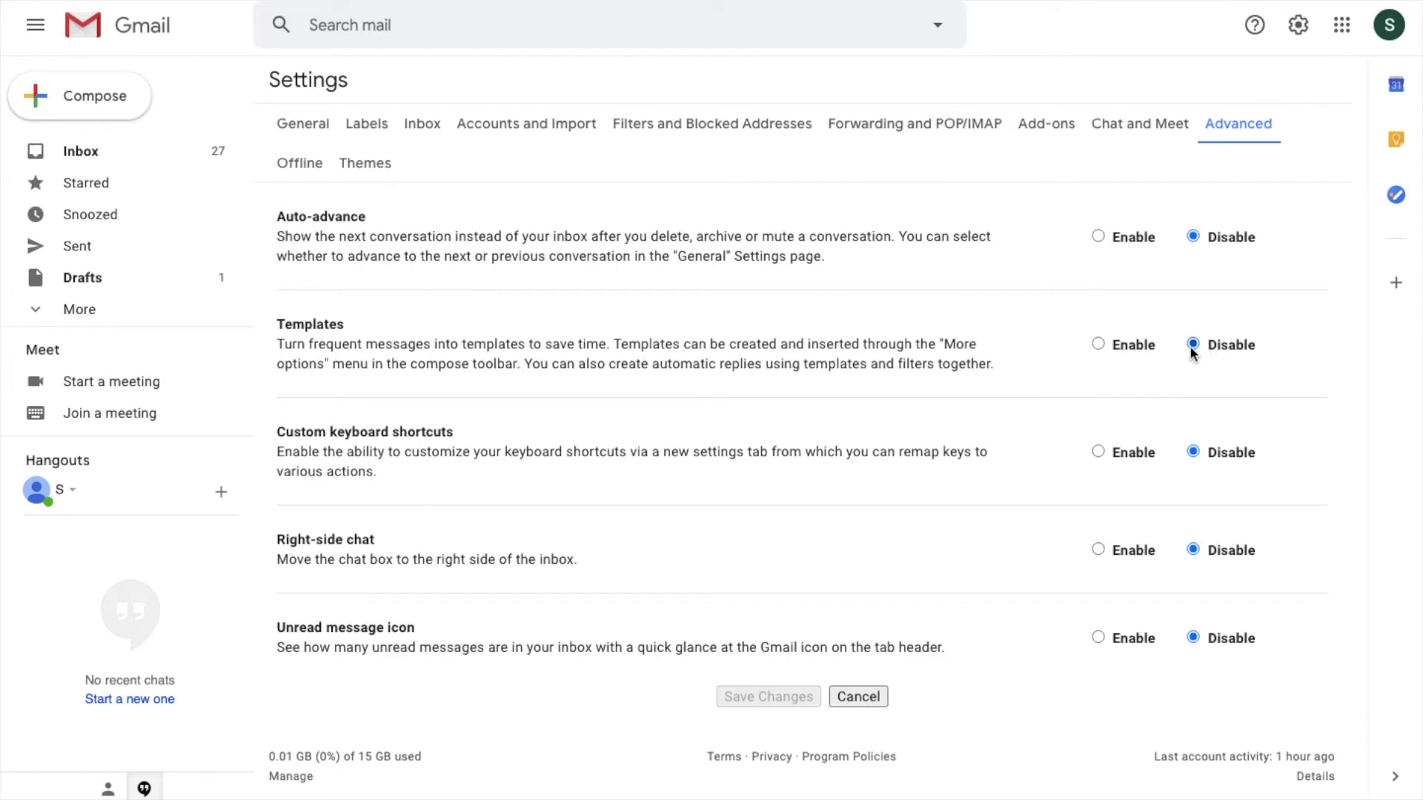
left_click(1097, 344)
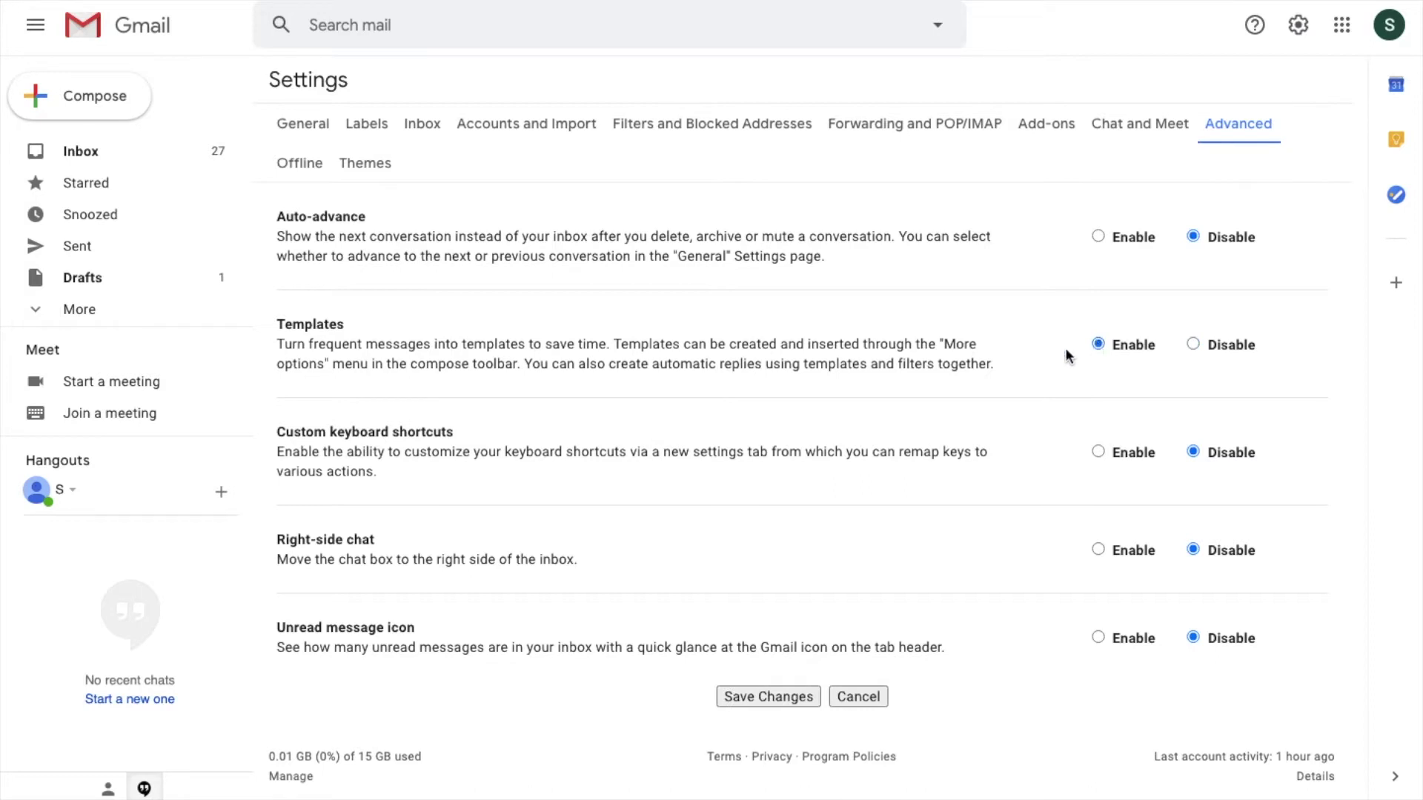
left_click(758, 696)
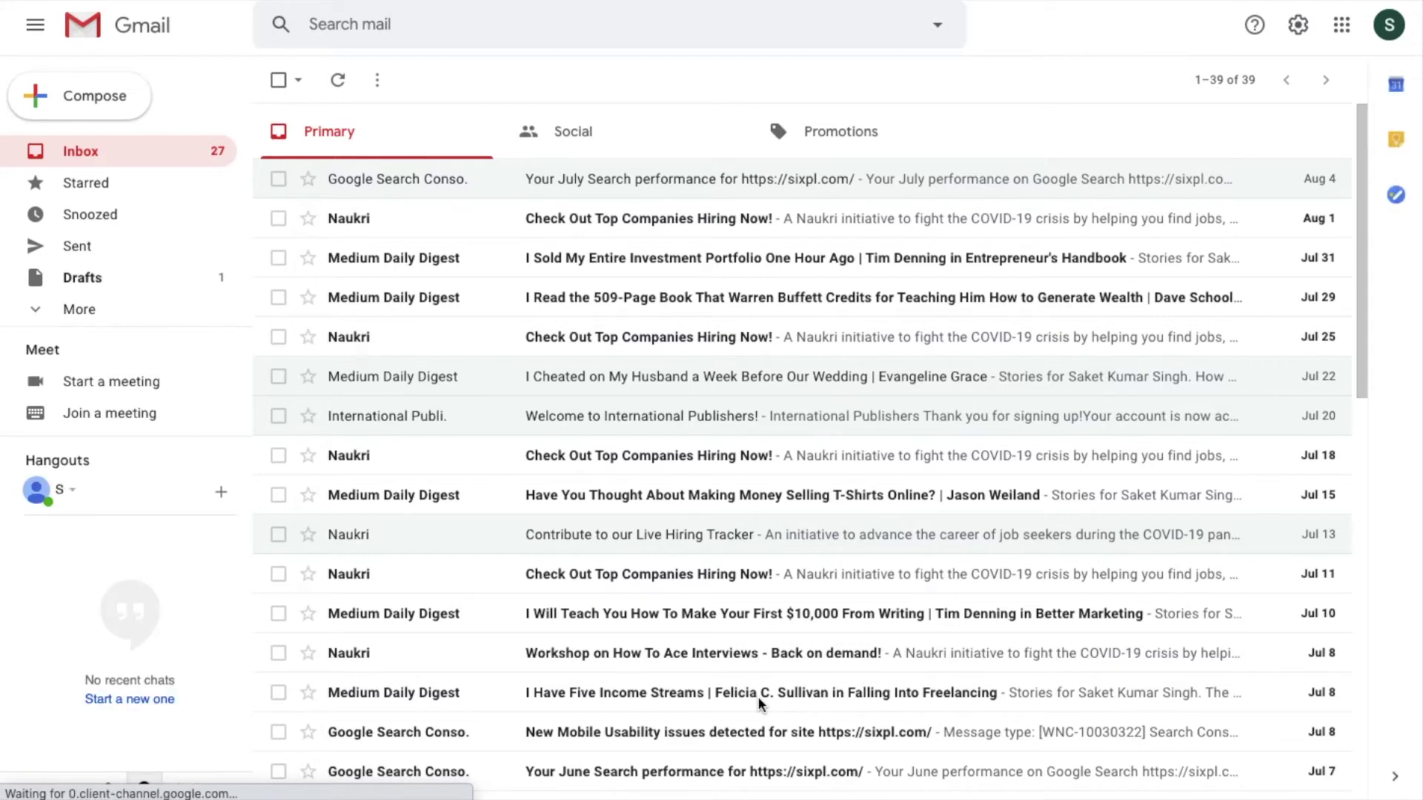
left_click(96, 103)
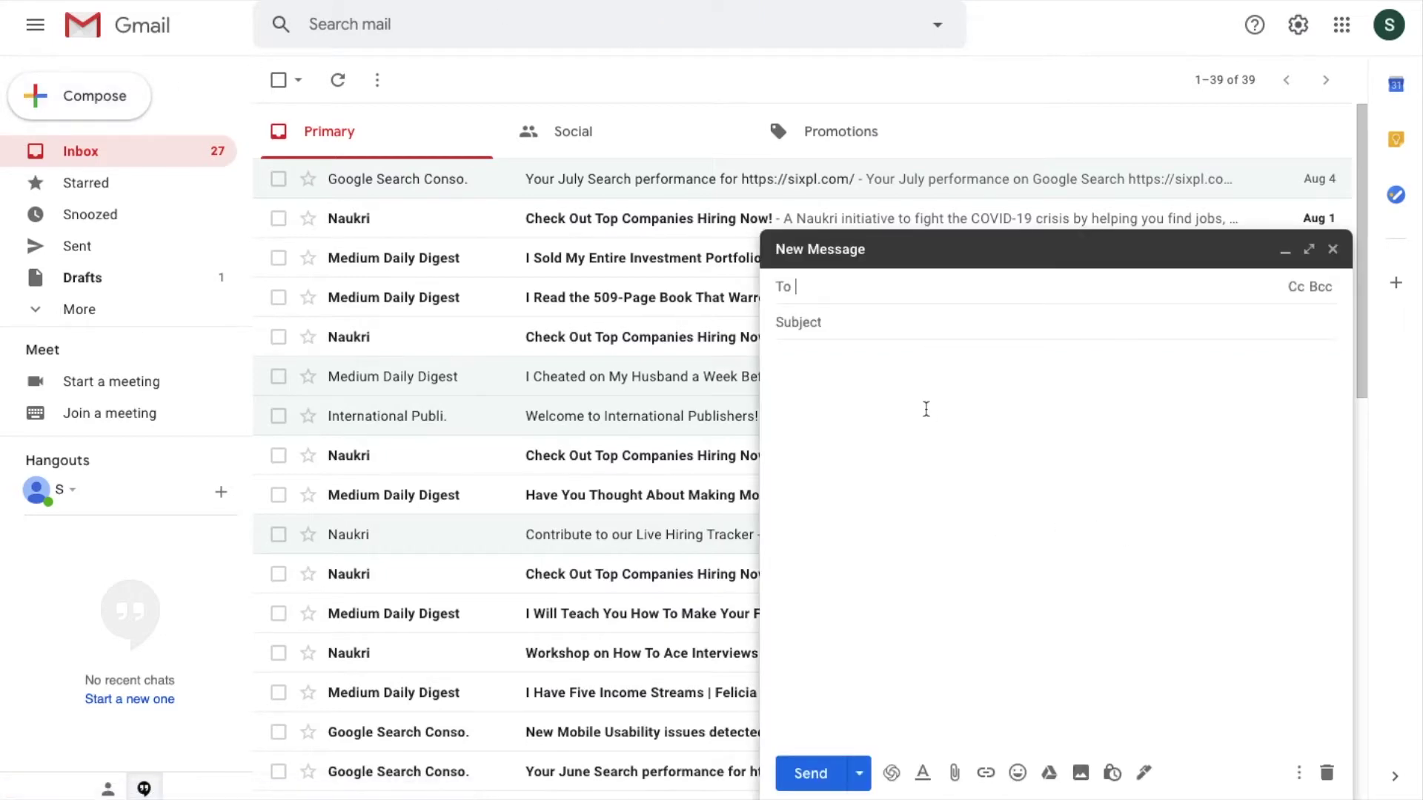
Paste the subject 'Sample Gmail Template Tutorial' and the proposal body with its two links.
left_click(850, 326)
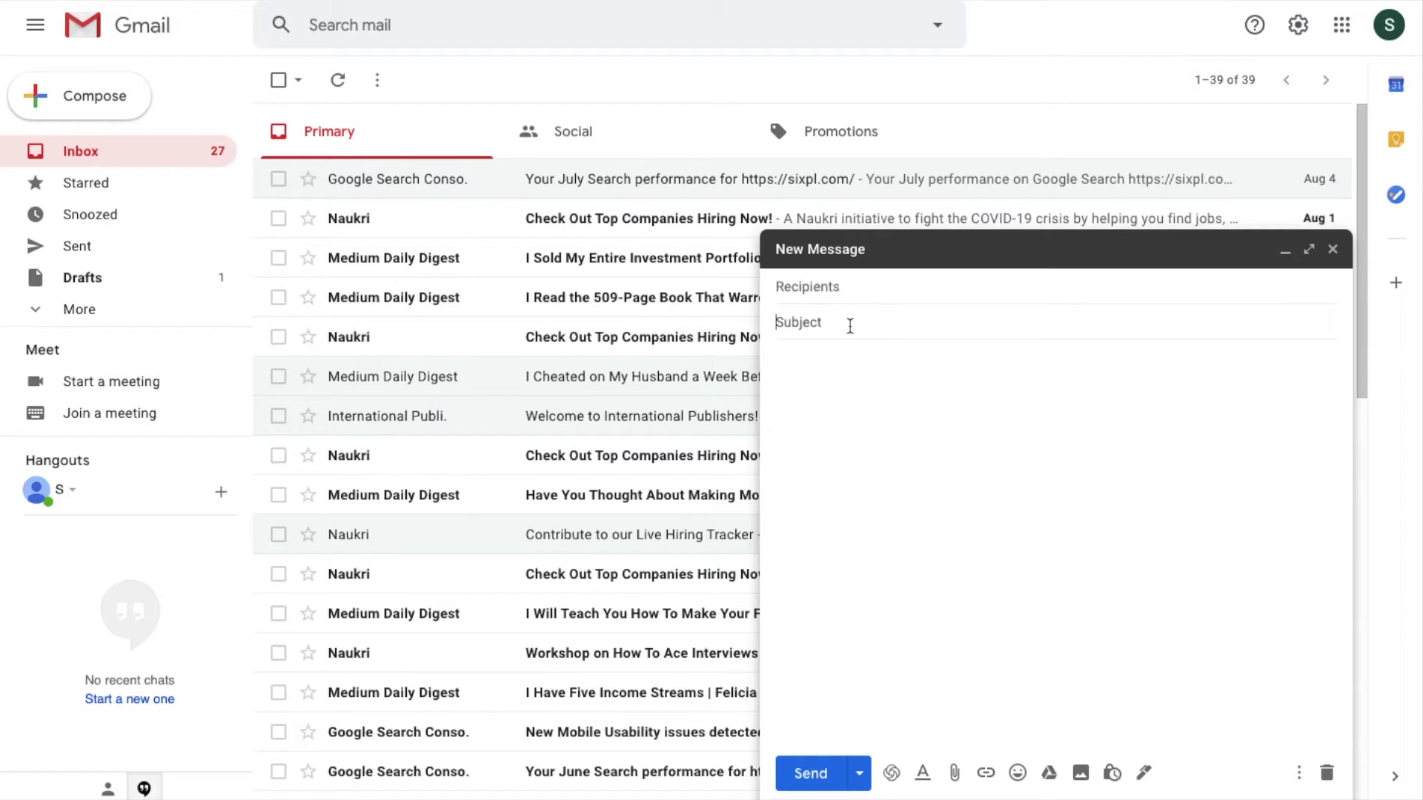
type("Sample Gmail Template Tutorial")
left_click(851, 393)
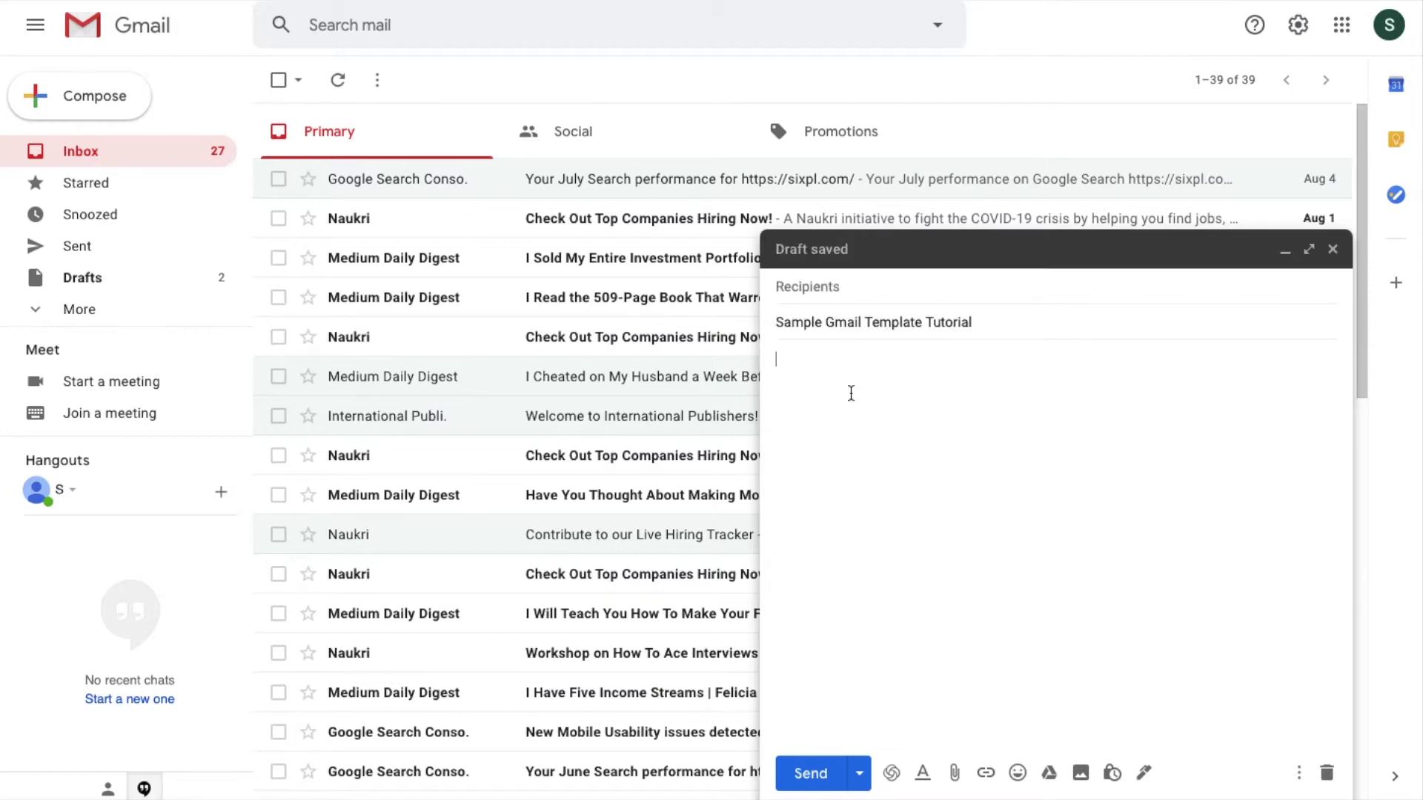
type("Hi,  I hope you are doing well.  Further to our discussion, please find below the proposal and links to my previous work.  This is a sample proposal written to showcase how you can create your own Gmail Proposal.  You can save multiple templates for various purposes and customize them before sending to new leads or clients.  Links: https://sixpl.com/ https://ect.co.in/  It will save tons of  your time and energy.  -- Thanks & Regards, Saket Kumar Singh")
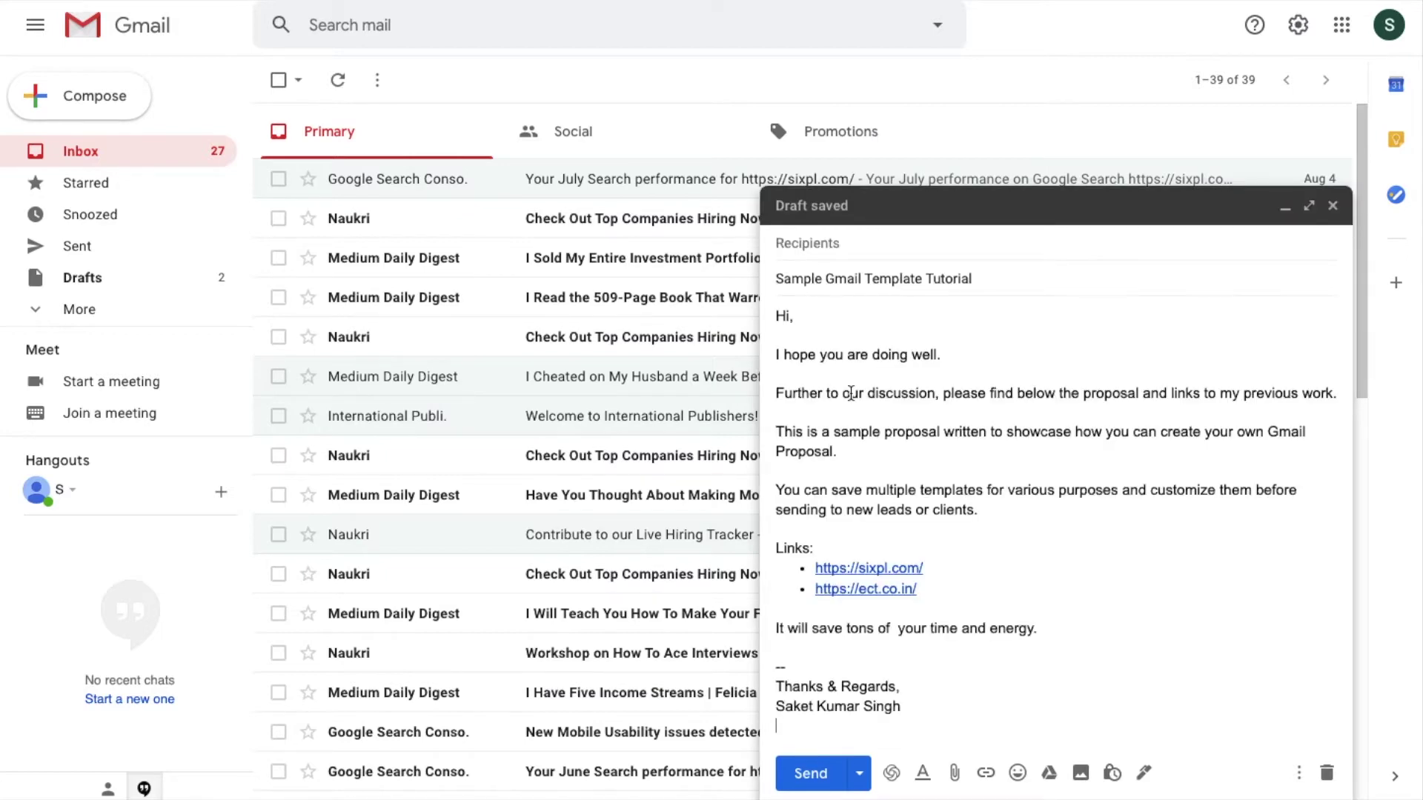
left_click(1299, 776)
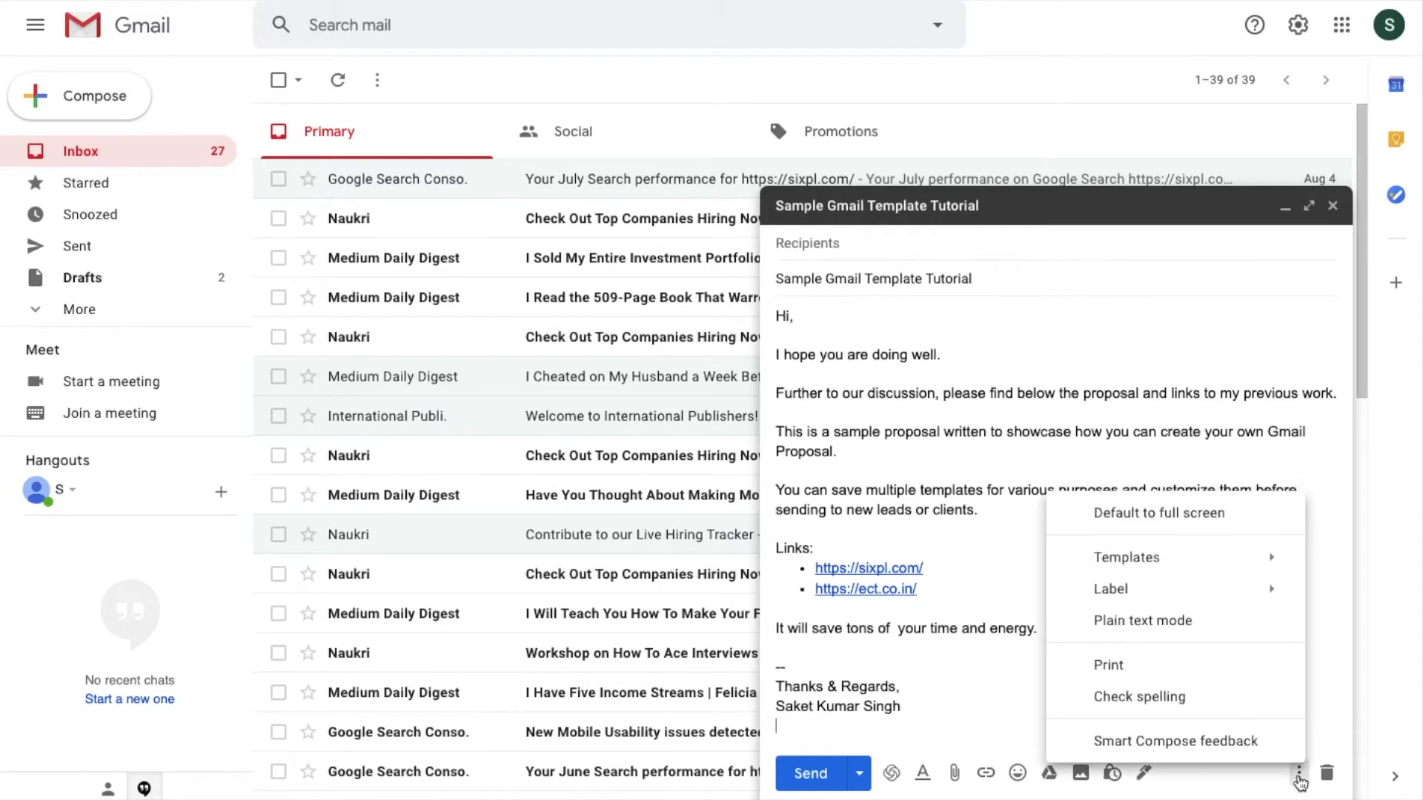
Save this draft as a new template, keeping the name 'Sample Gmail Template Tutorial'.
mouse_move(1147, 565)
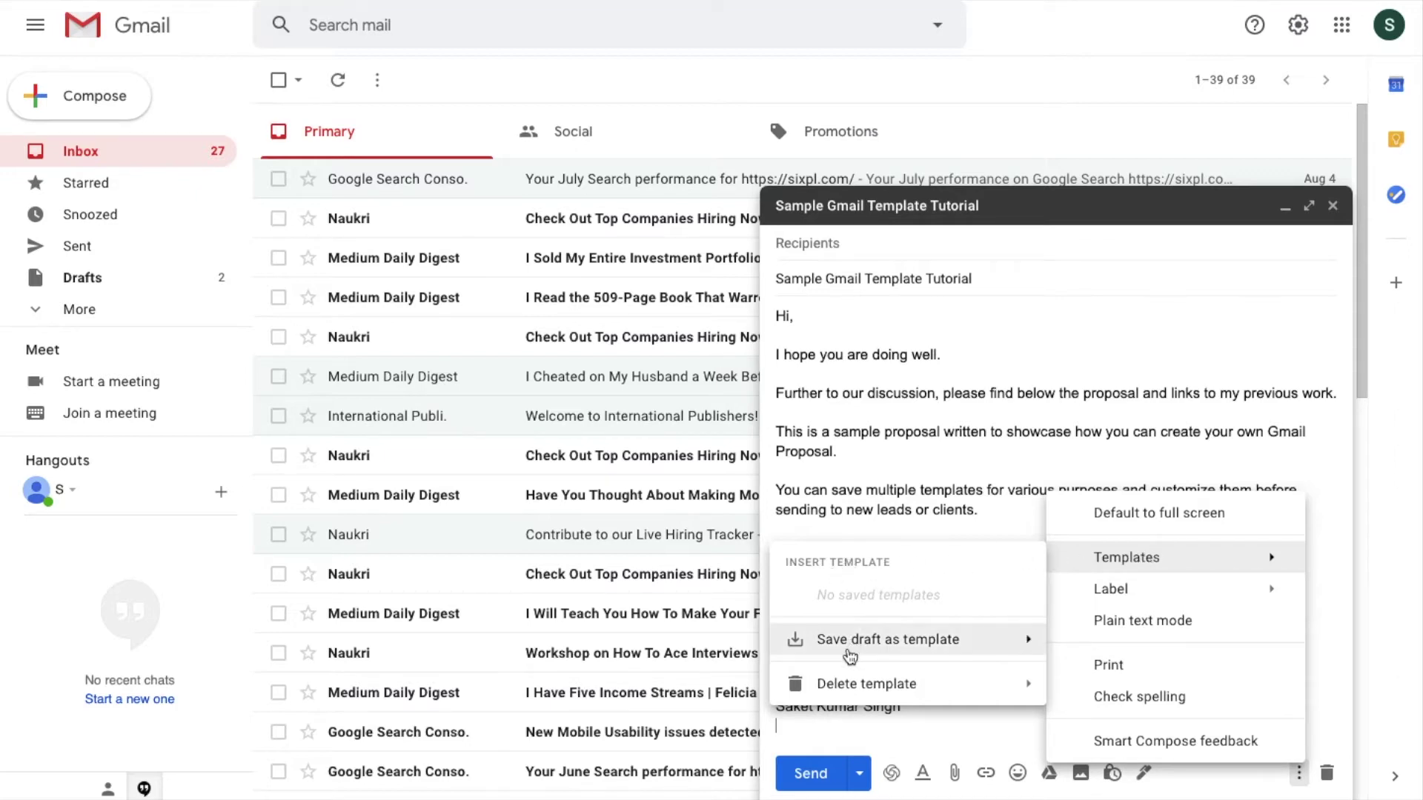
mouse_move(852, 643)
mouse_move(867, 680)
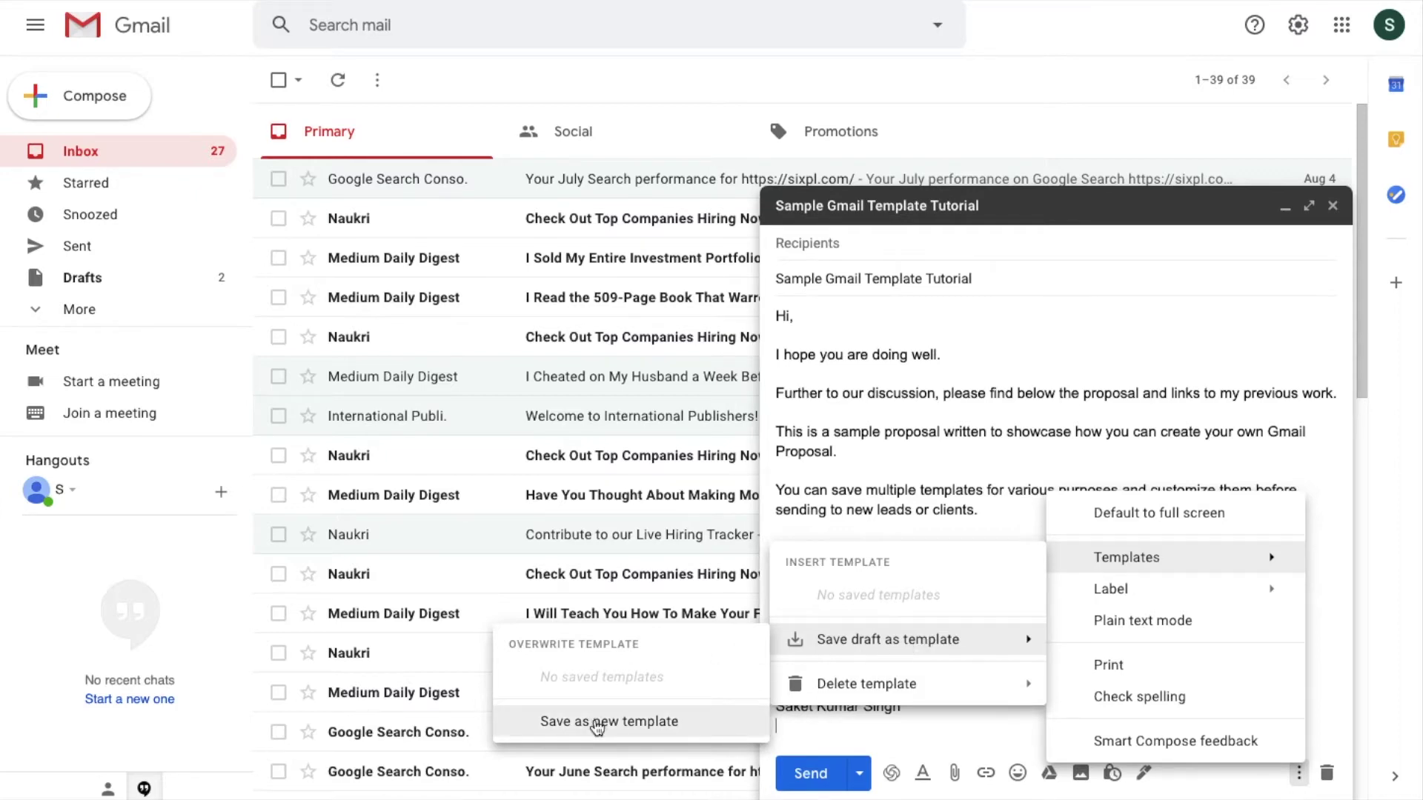
left_click(597, 724)
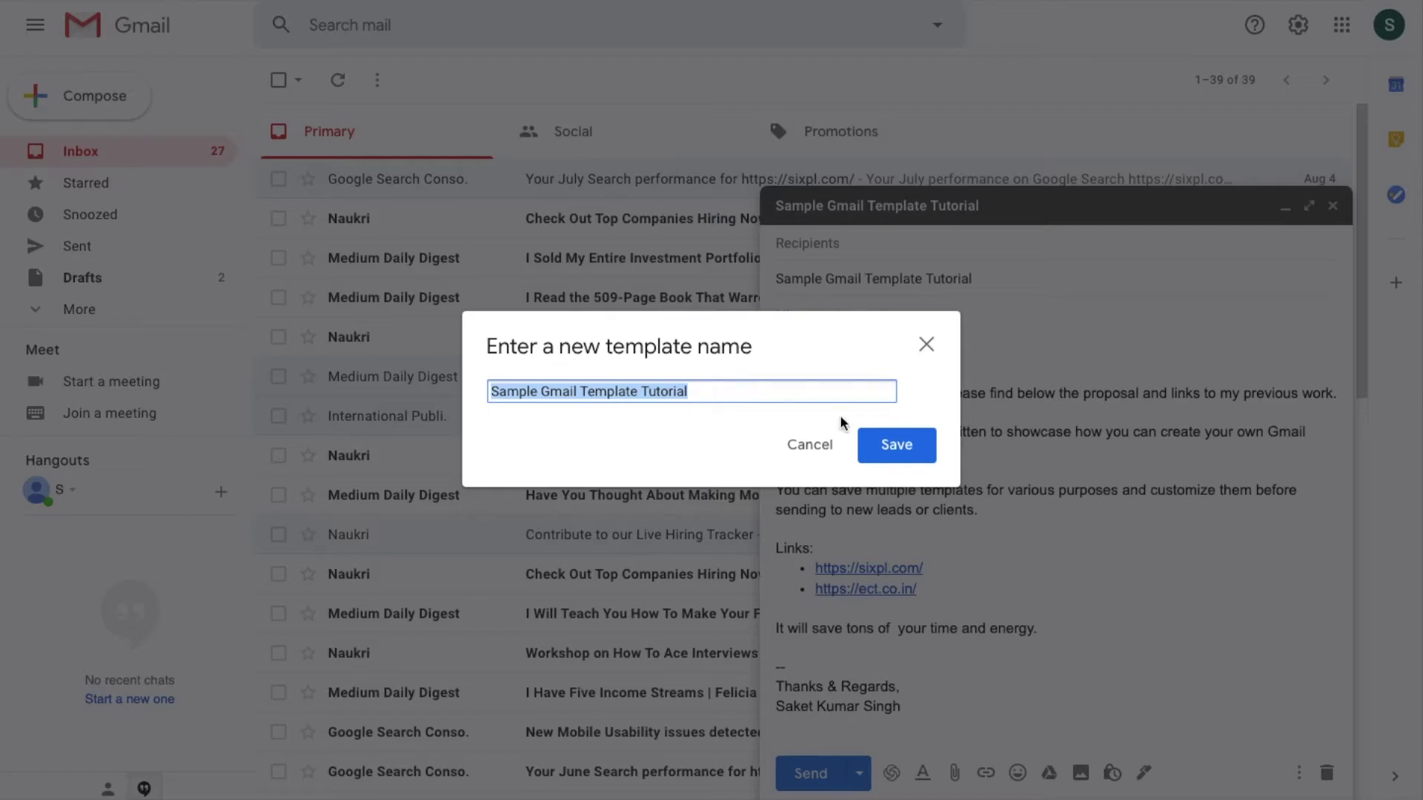
left_click(897, 445)
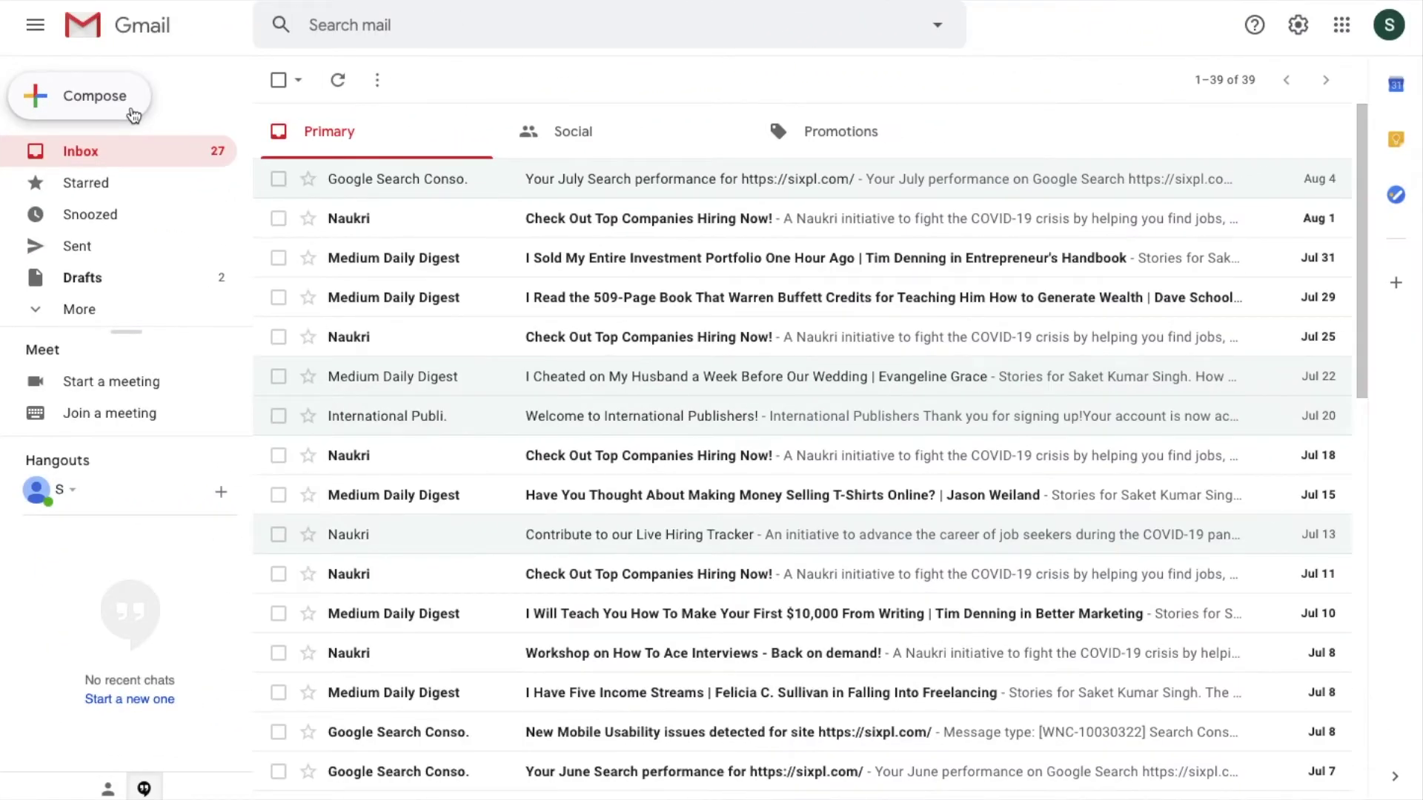
Compose a new message and insert the 'Sample Gmail Template Tutorial' template into it.
left_click(83, 111)
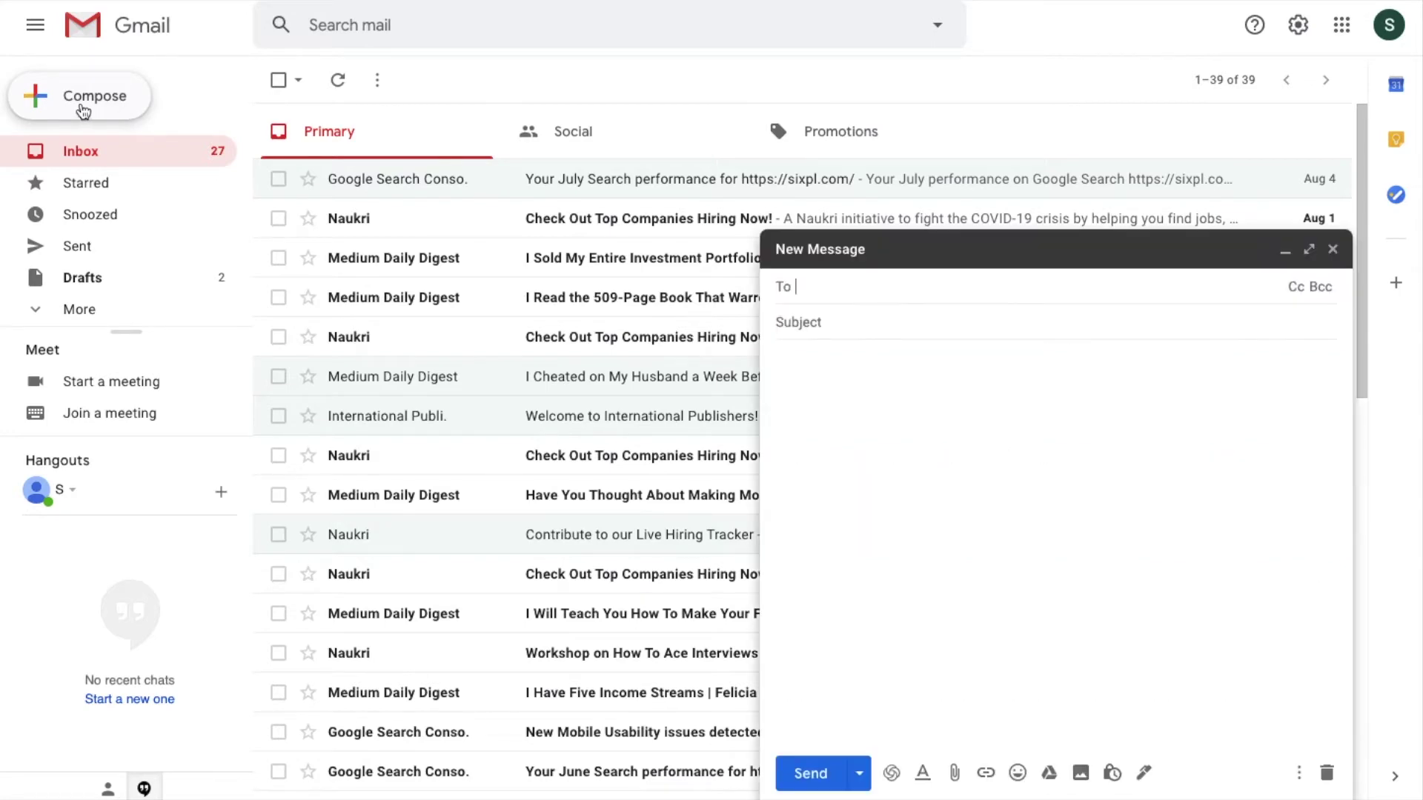
left_click(1297, 773)
mouse_move(1158, 566)
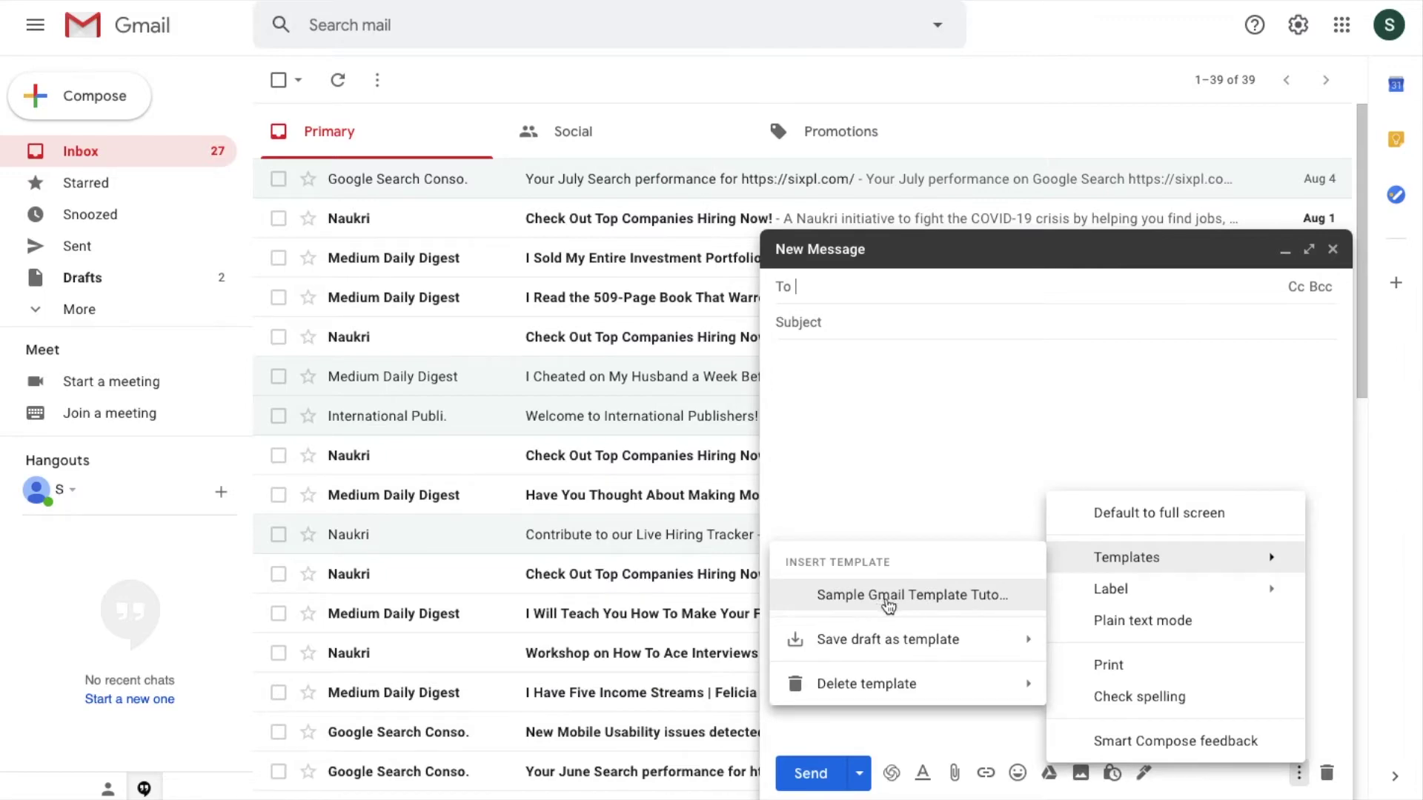
left_click(888, 601)
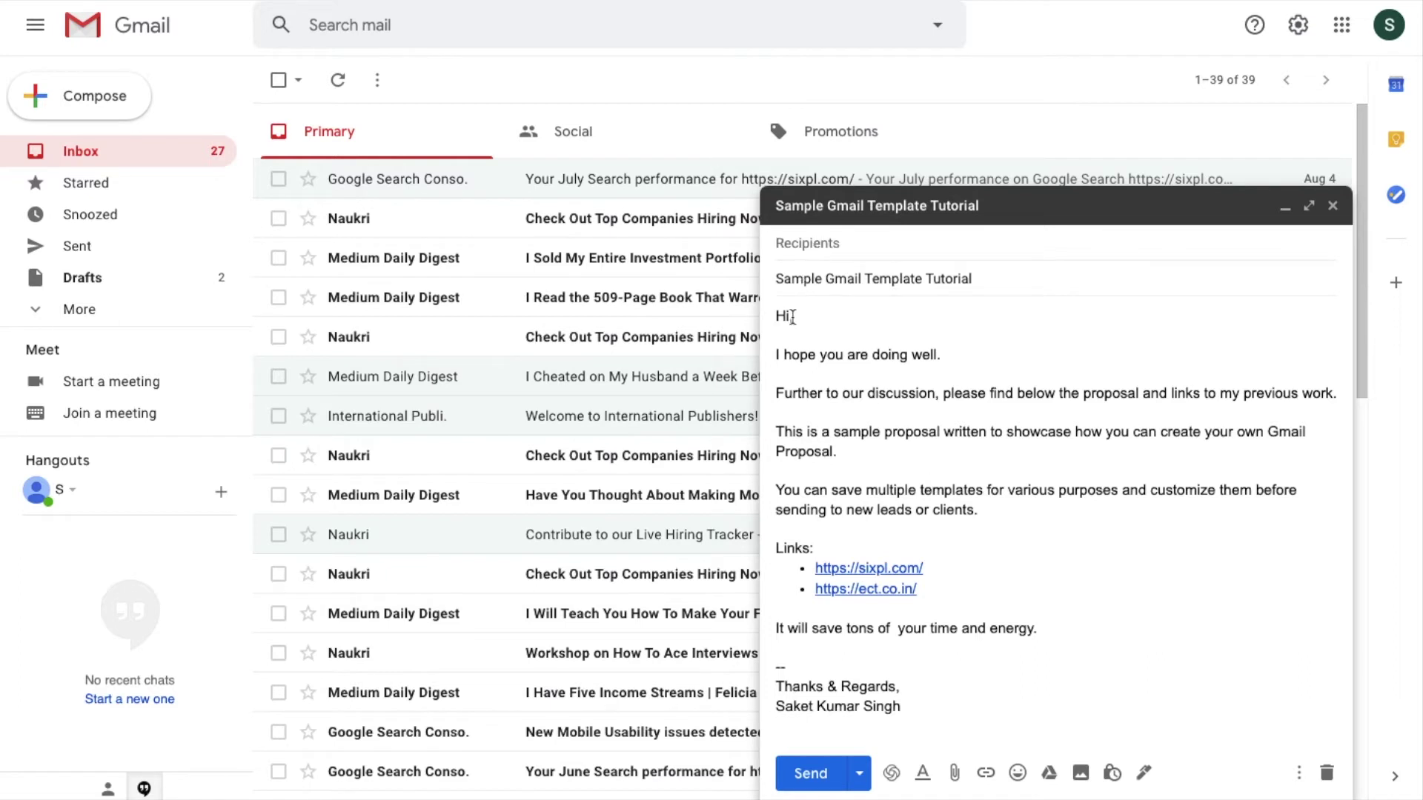
left_click(790, 317)
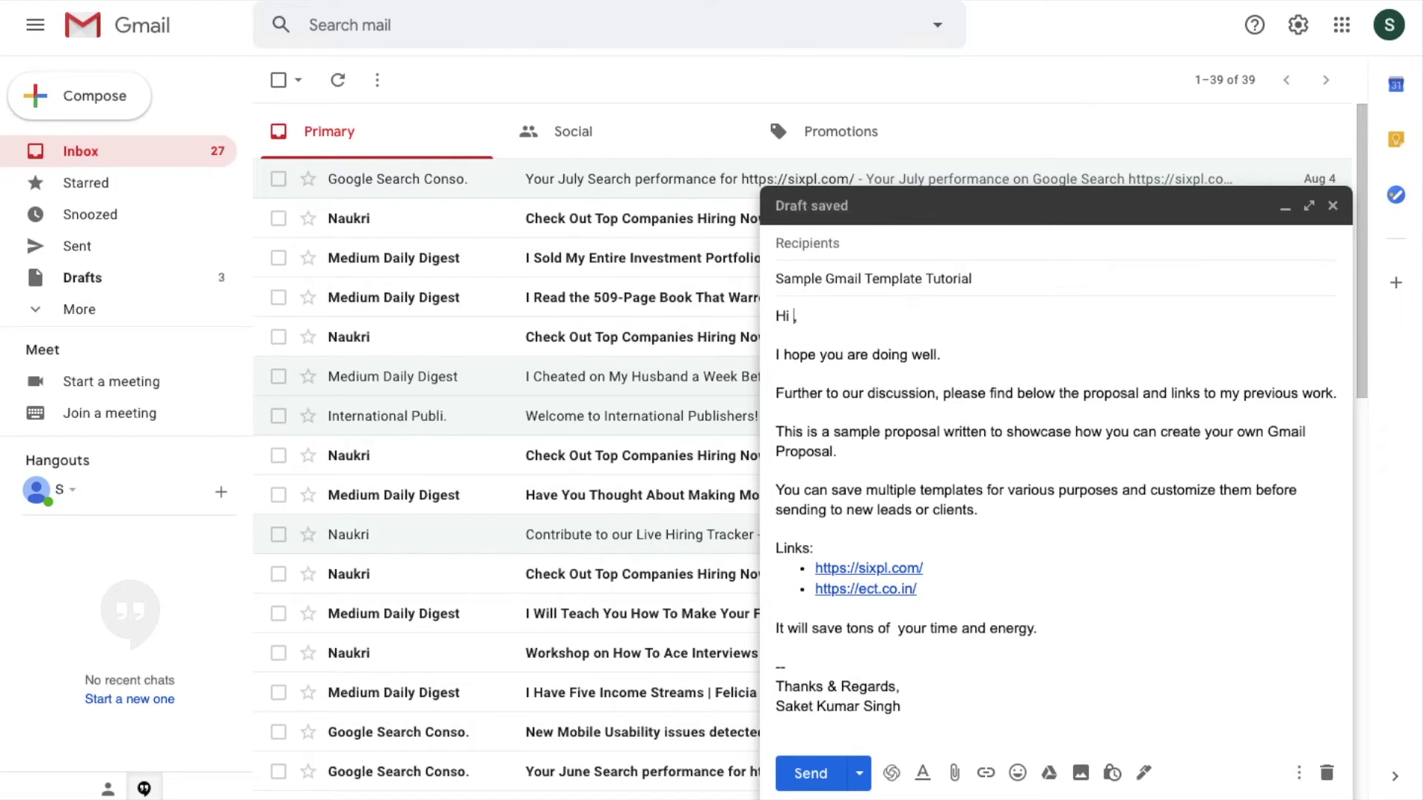
Add the recipient's first name after 'Hi' and delete the three-line signature.
type("Saket")
left_click(850, 243)
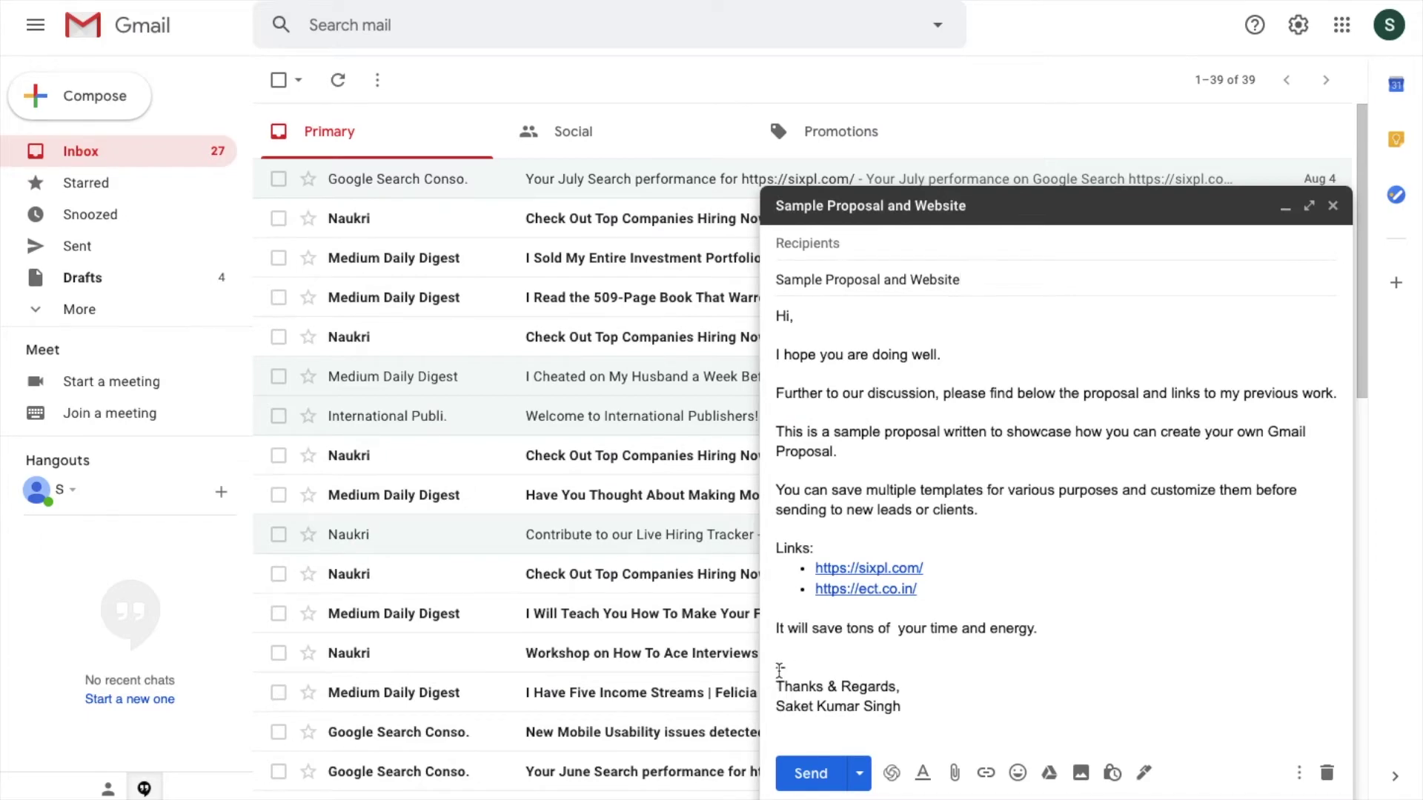
left_click(777, 670)
left_click_drag(777, 670, 925, 702)
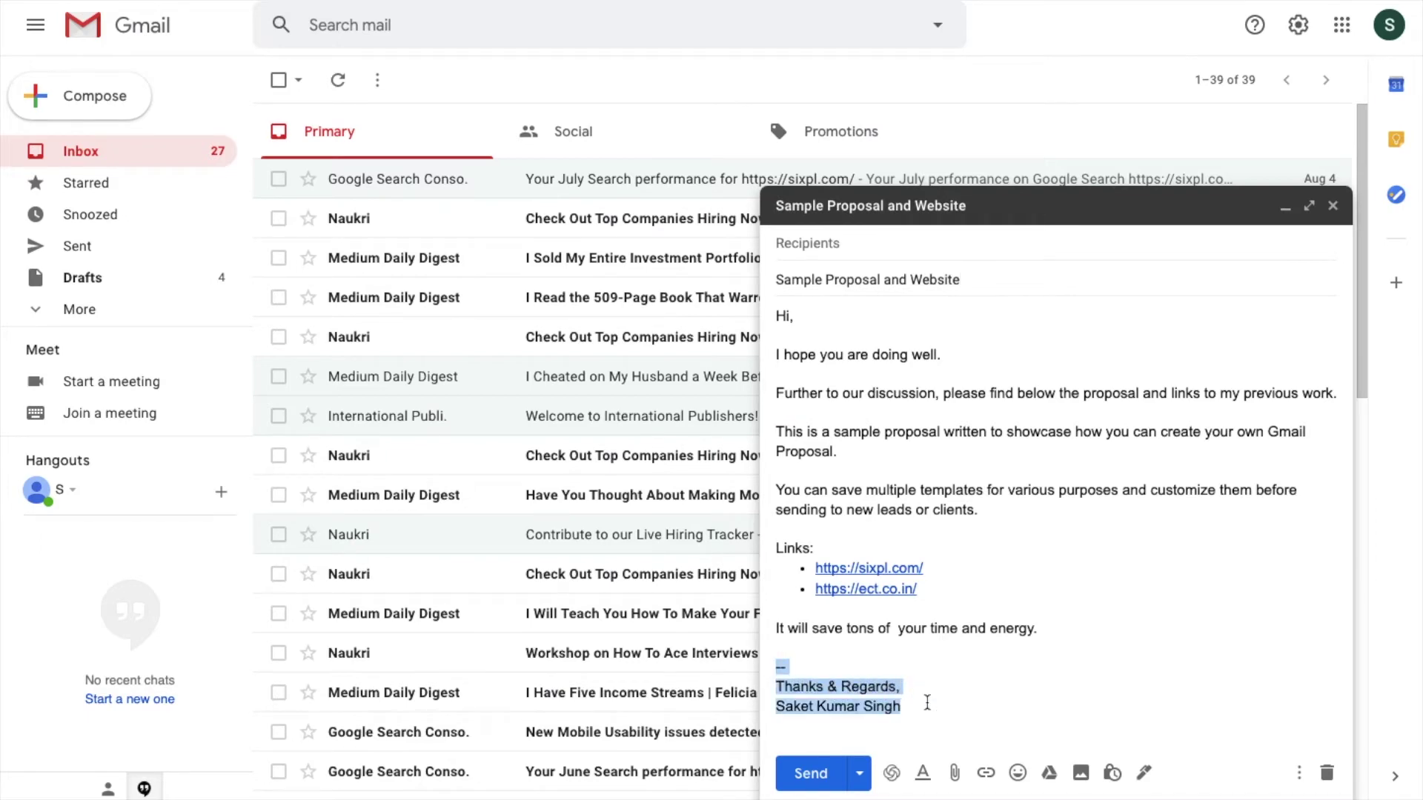
key("BackSpace")
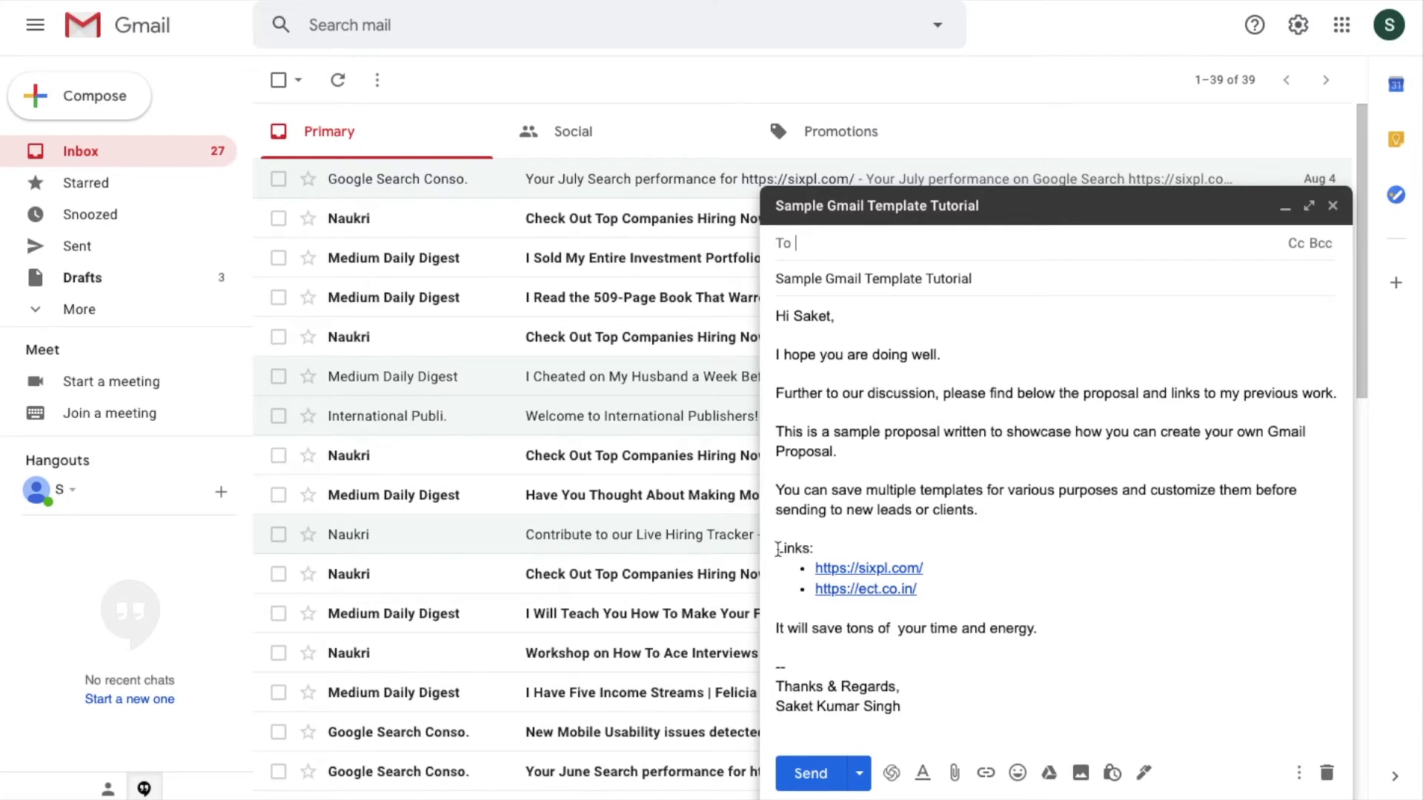
left_click_drag(777, 549, 938, 588)
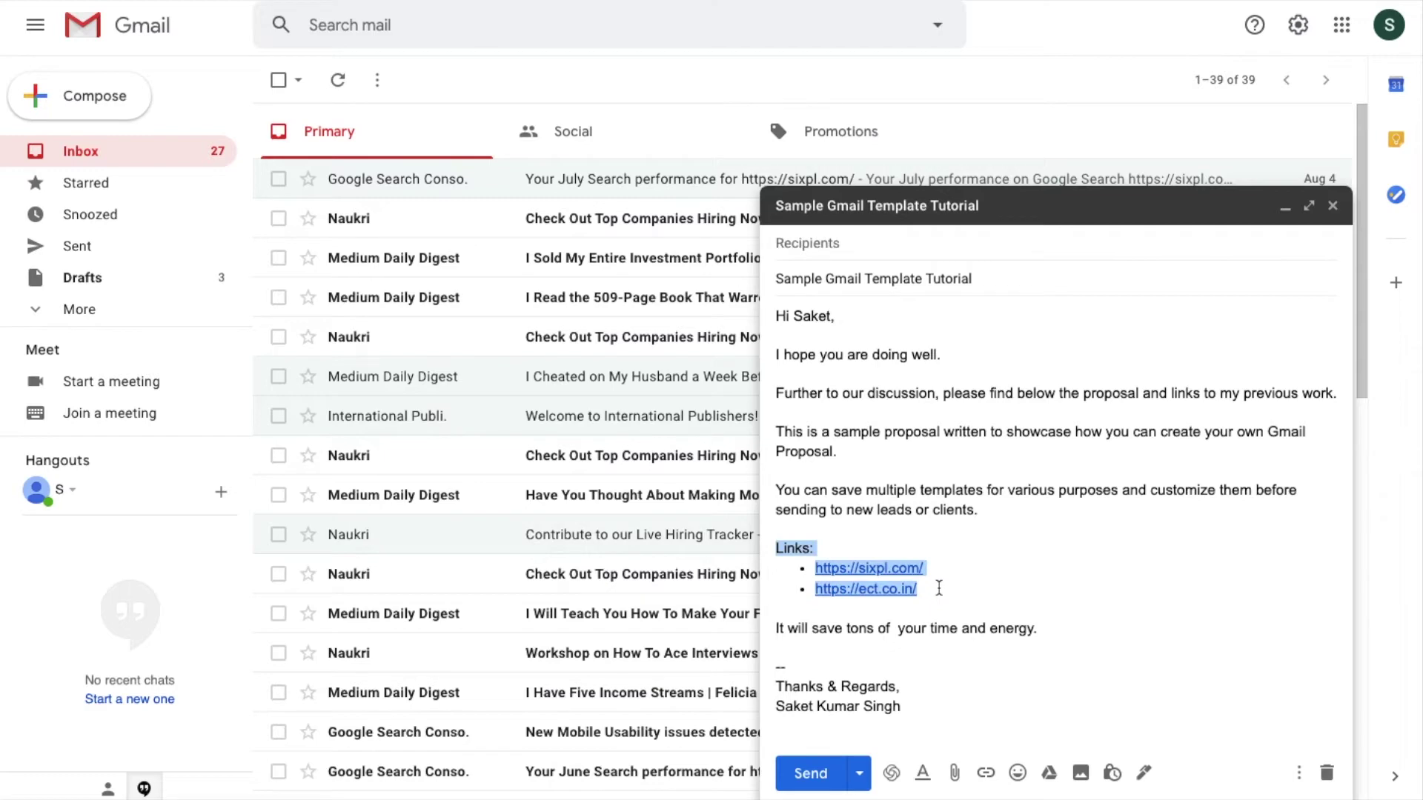
Delete the Links section, overwrite the 'Sample Gmail Template Tutorial' template with this draft, and close it.
key("BackSpace")
key("BackSpace")
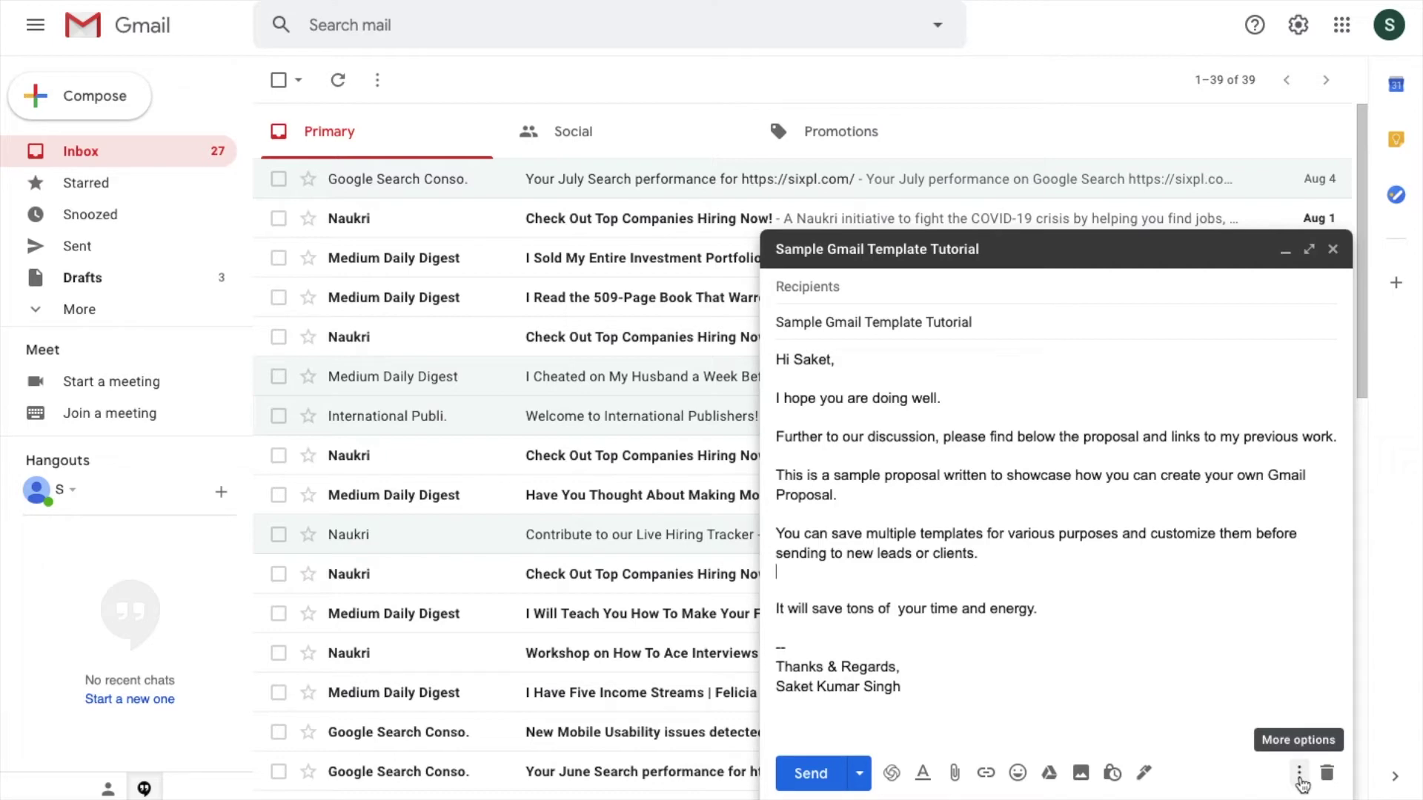
left_click(1300, 775)
mouse_move(1158, 558)
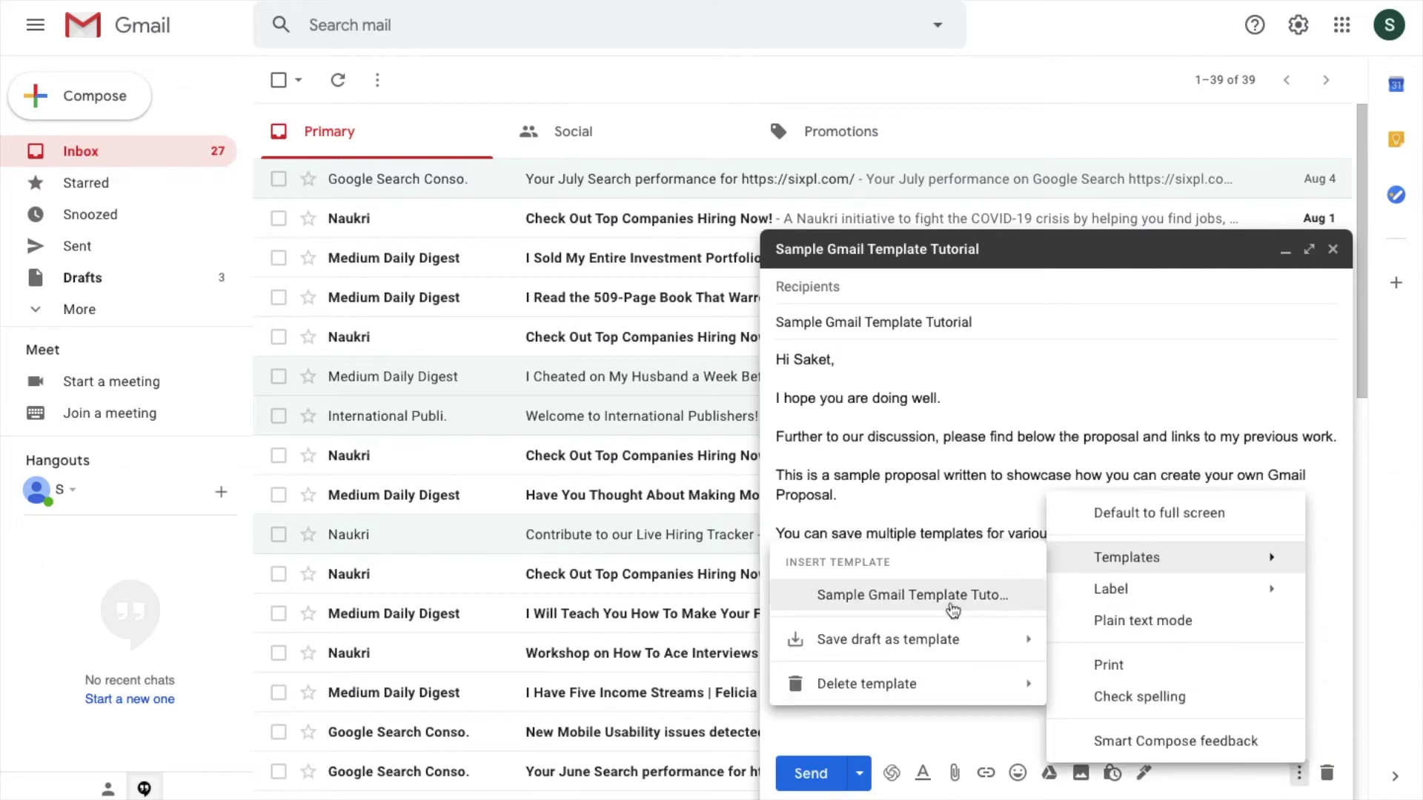
mouse_move(932, 645)
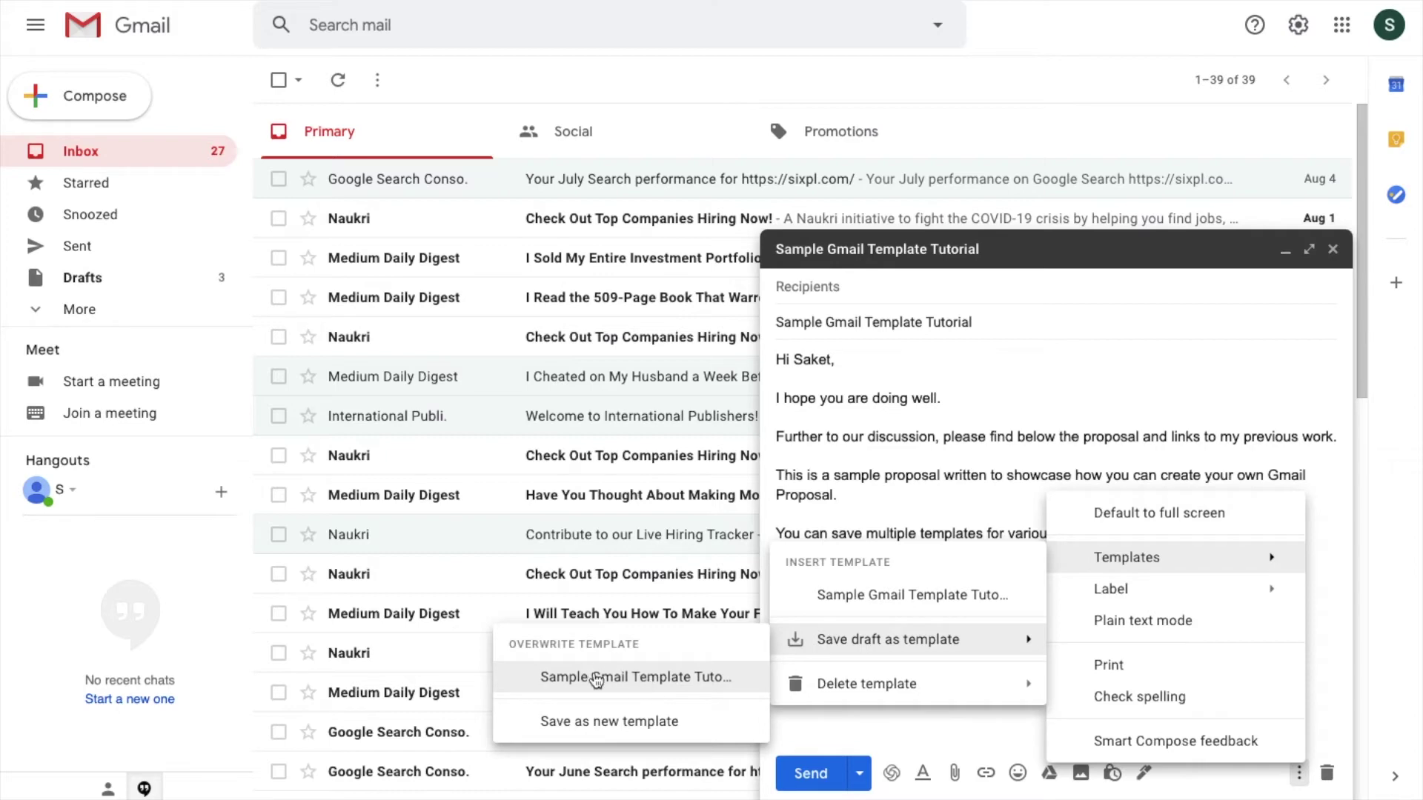
left_click(596, 678)
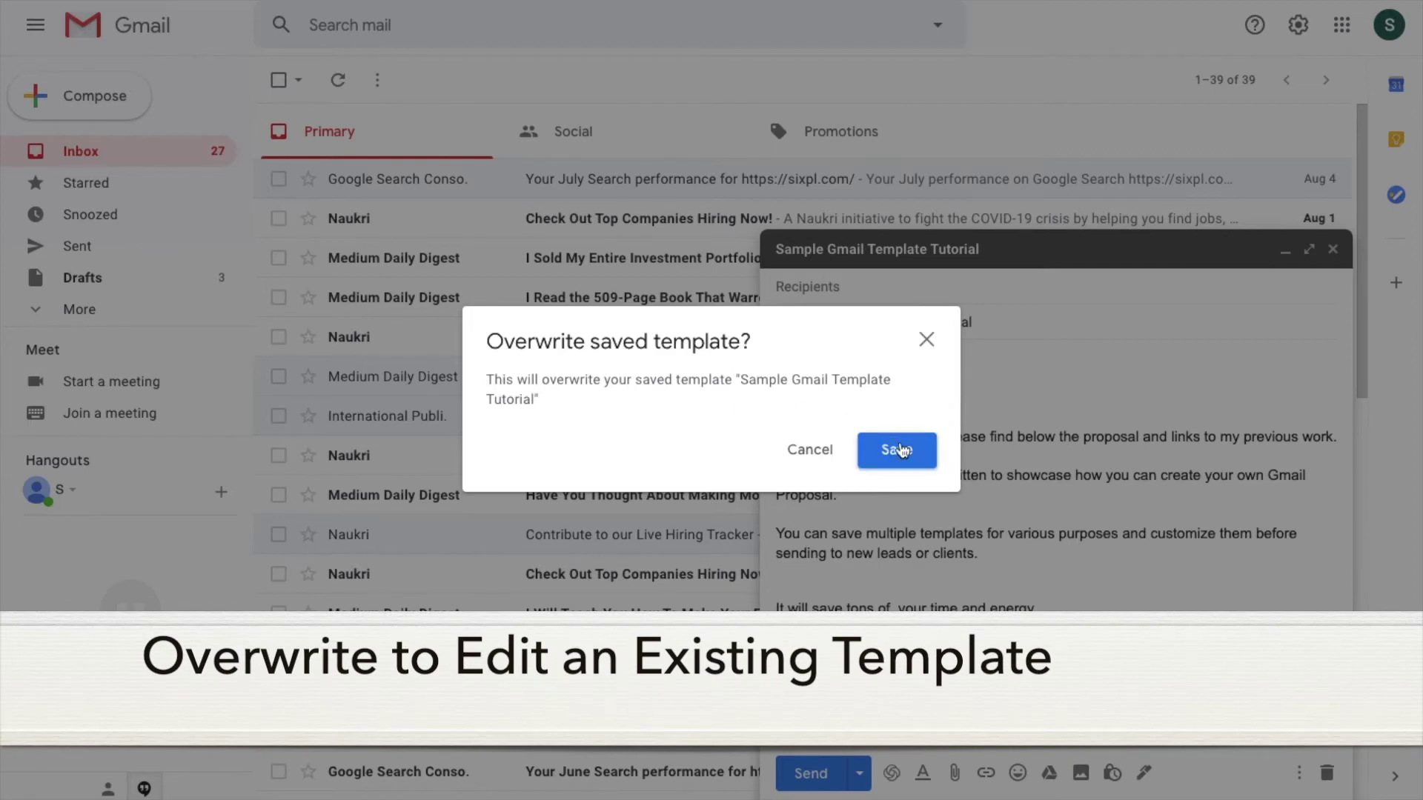
left_click(898, 450)
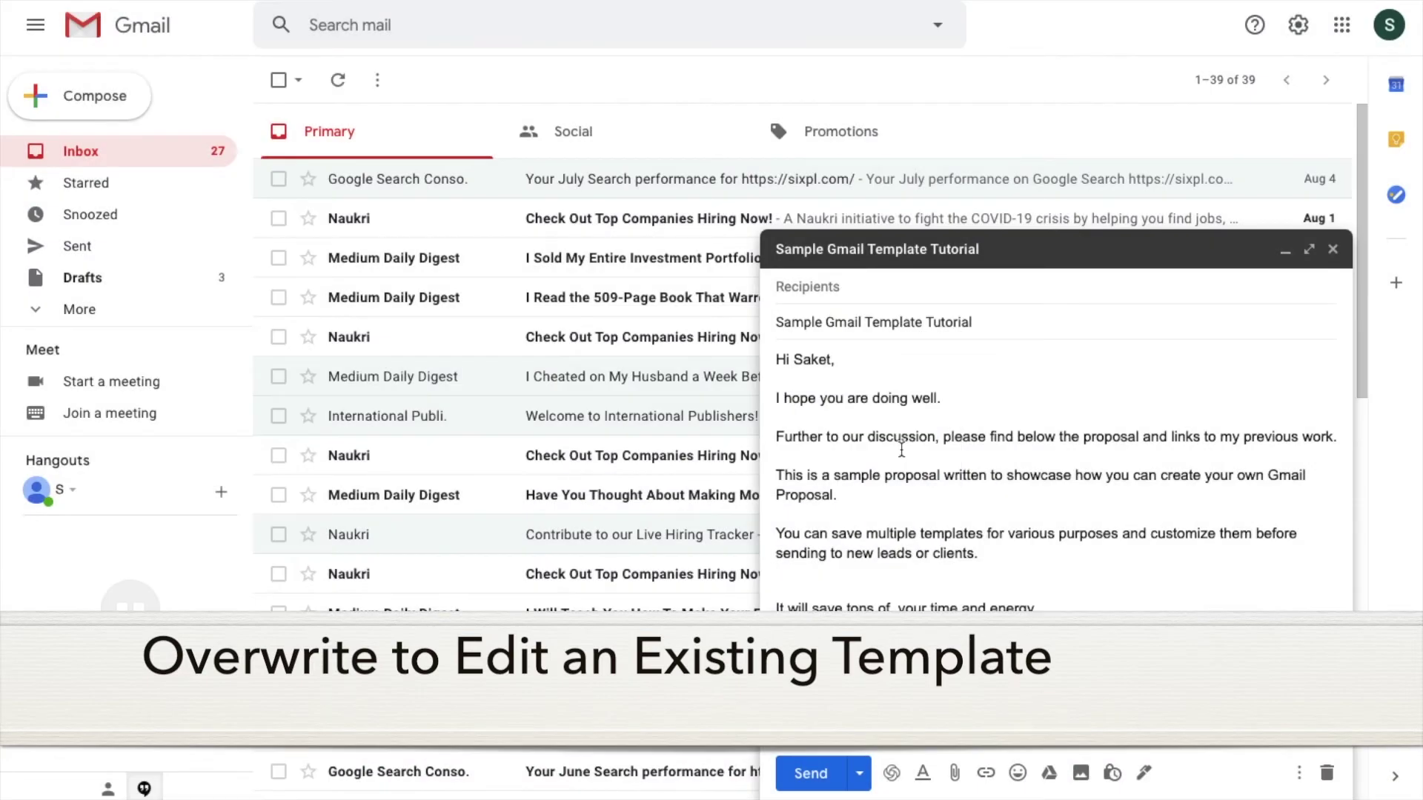
left_click(1334, 252)
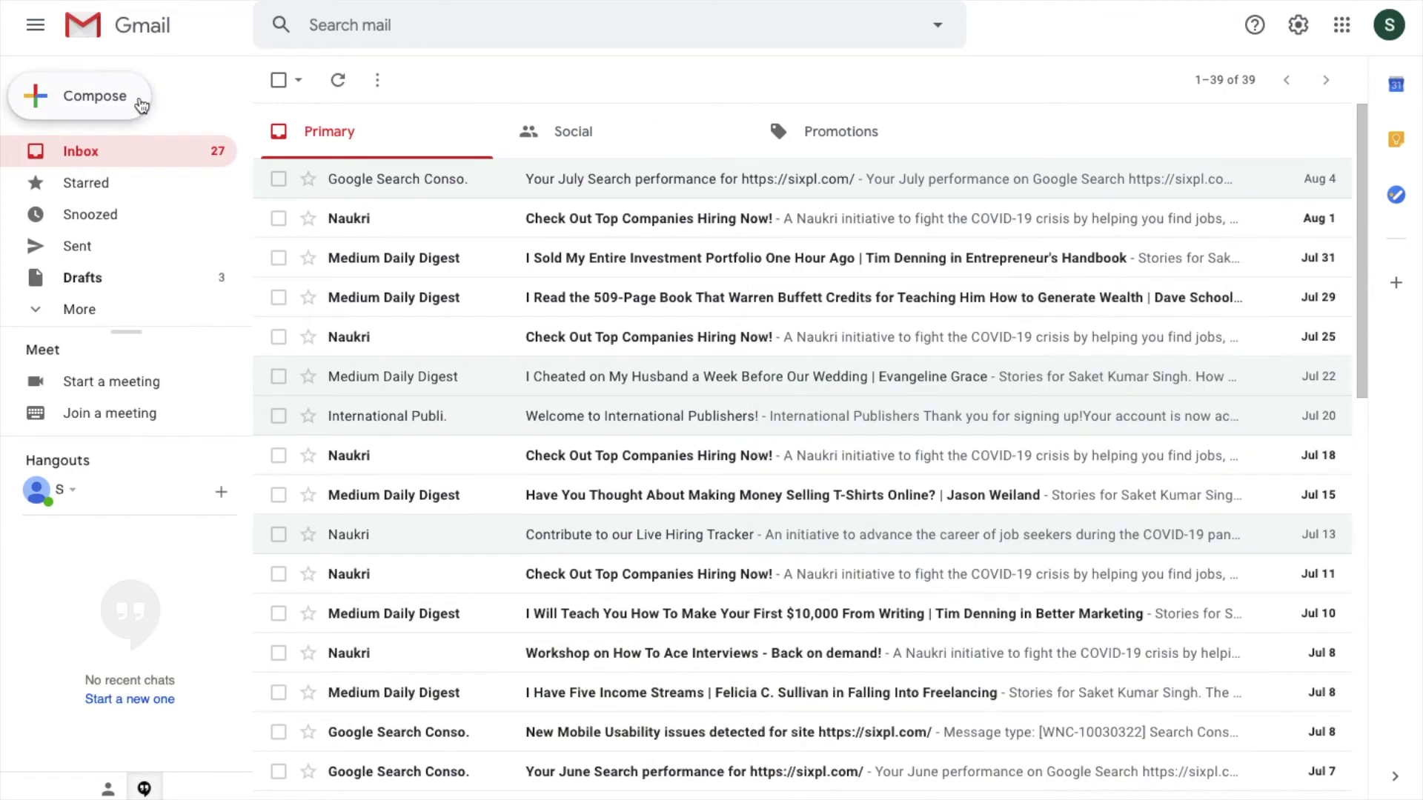
Insert the updated template into a new message, confirm the Links section is gone, and close it.
left_click(123, 106)
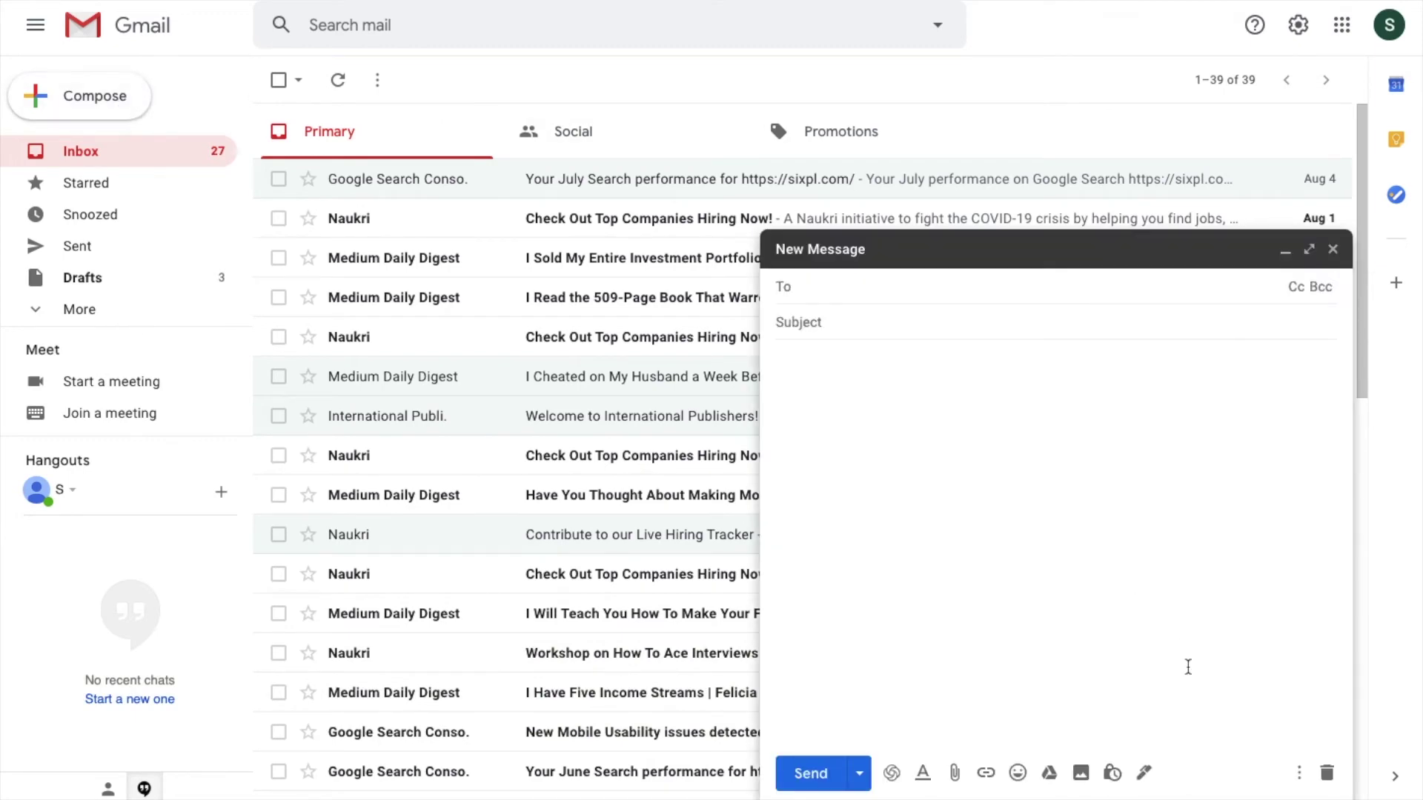
left_click(1299, 774)
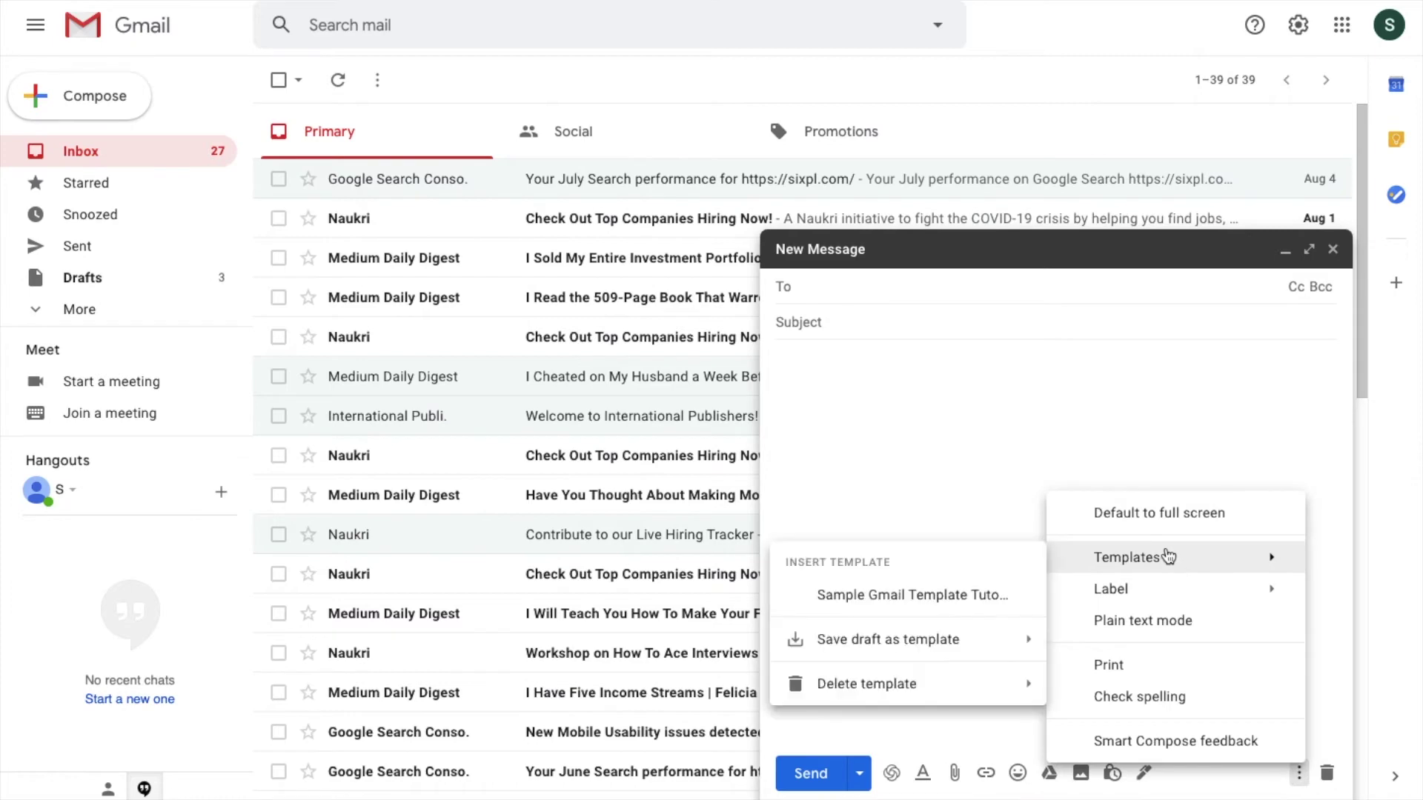
left_click(915, 594)
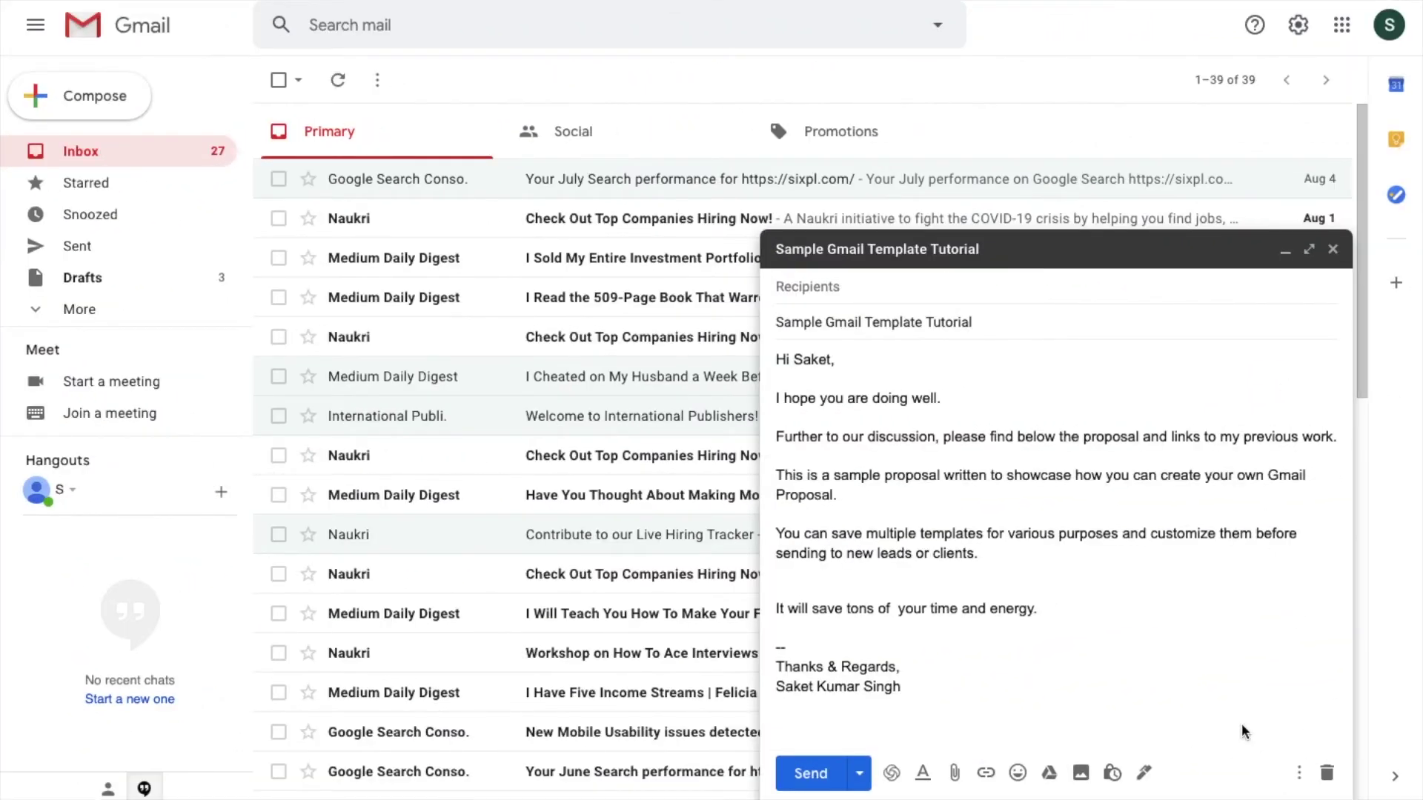
left_click(1332, 249)
Delete the 'Sample Gmail Template Tutorial' template and check that the Templates list is empty.
left_click(94, 91)
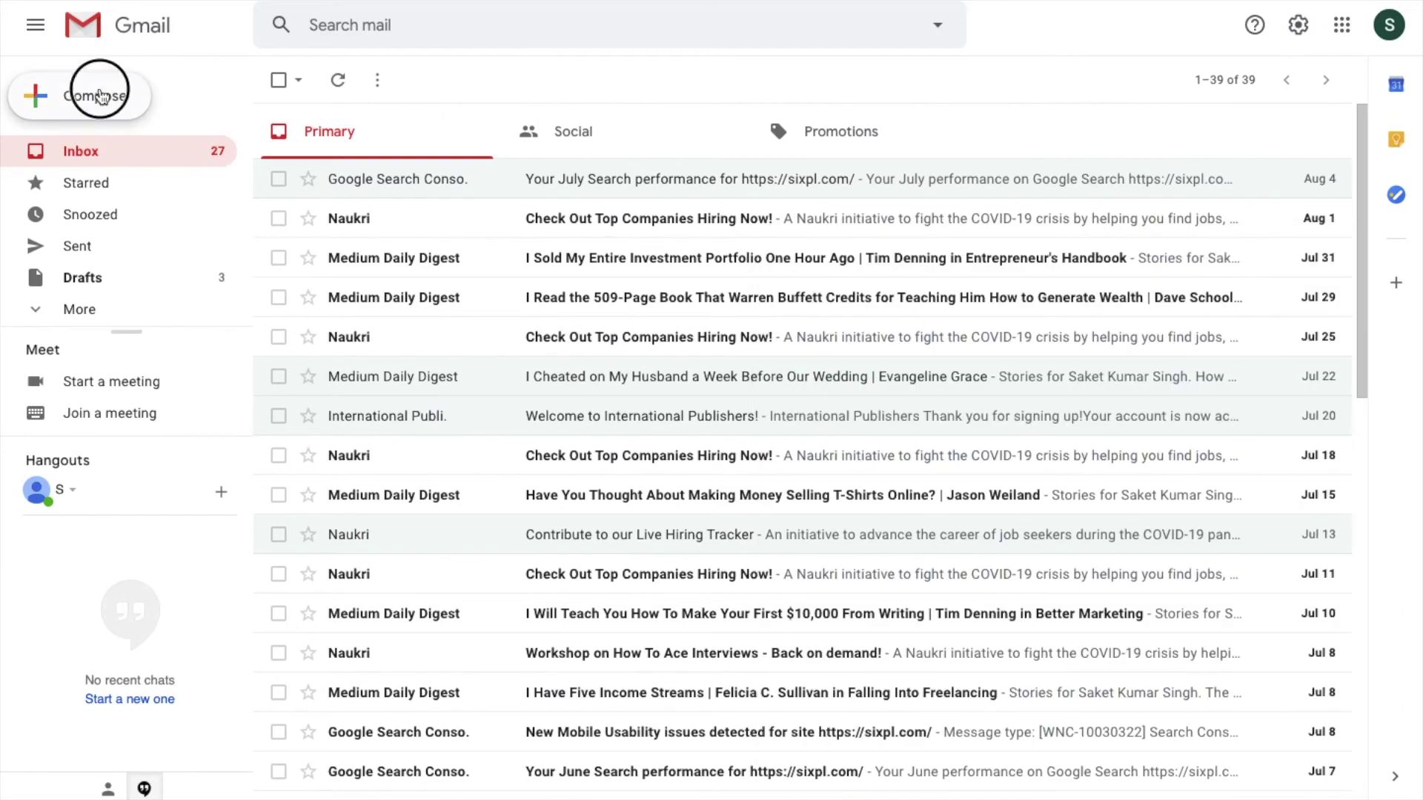
left_click(1299, 773)
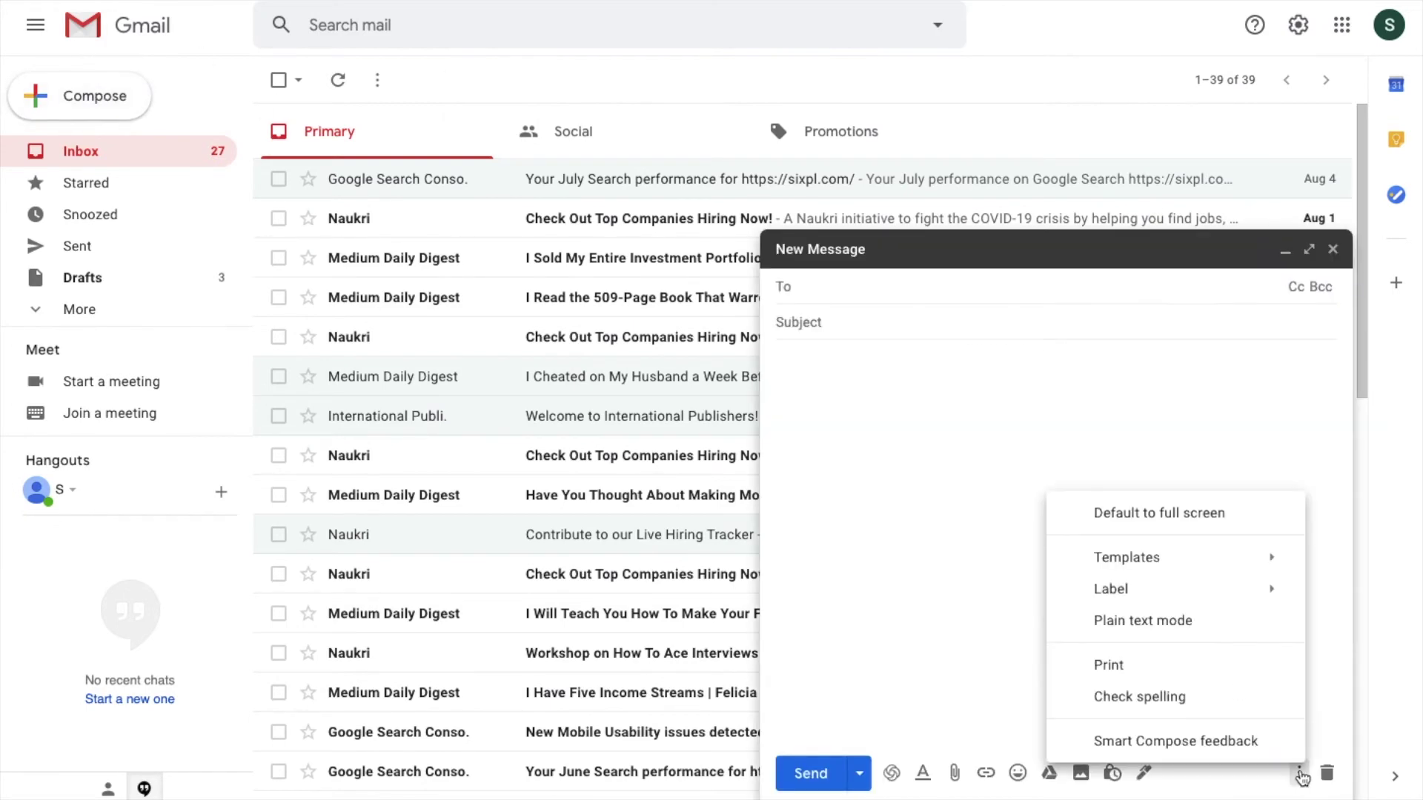
mouse_move(1146, 561)
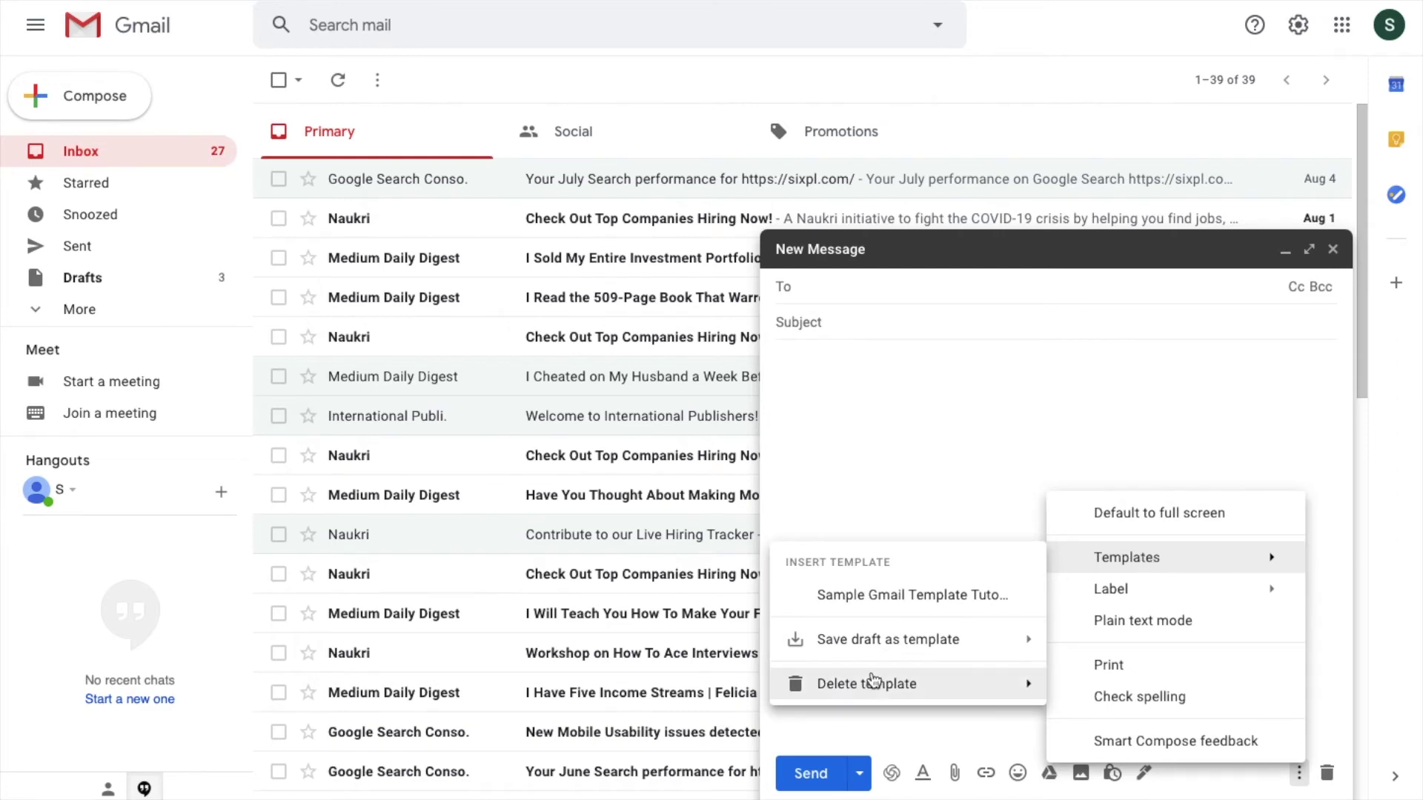
mouse_move(867, 684)
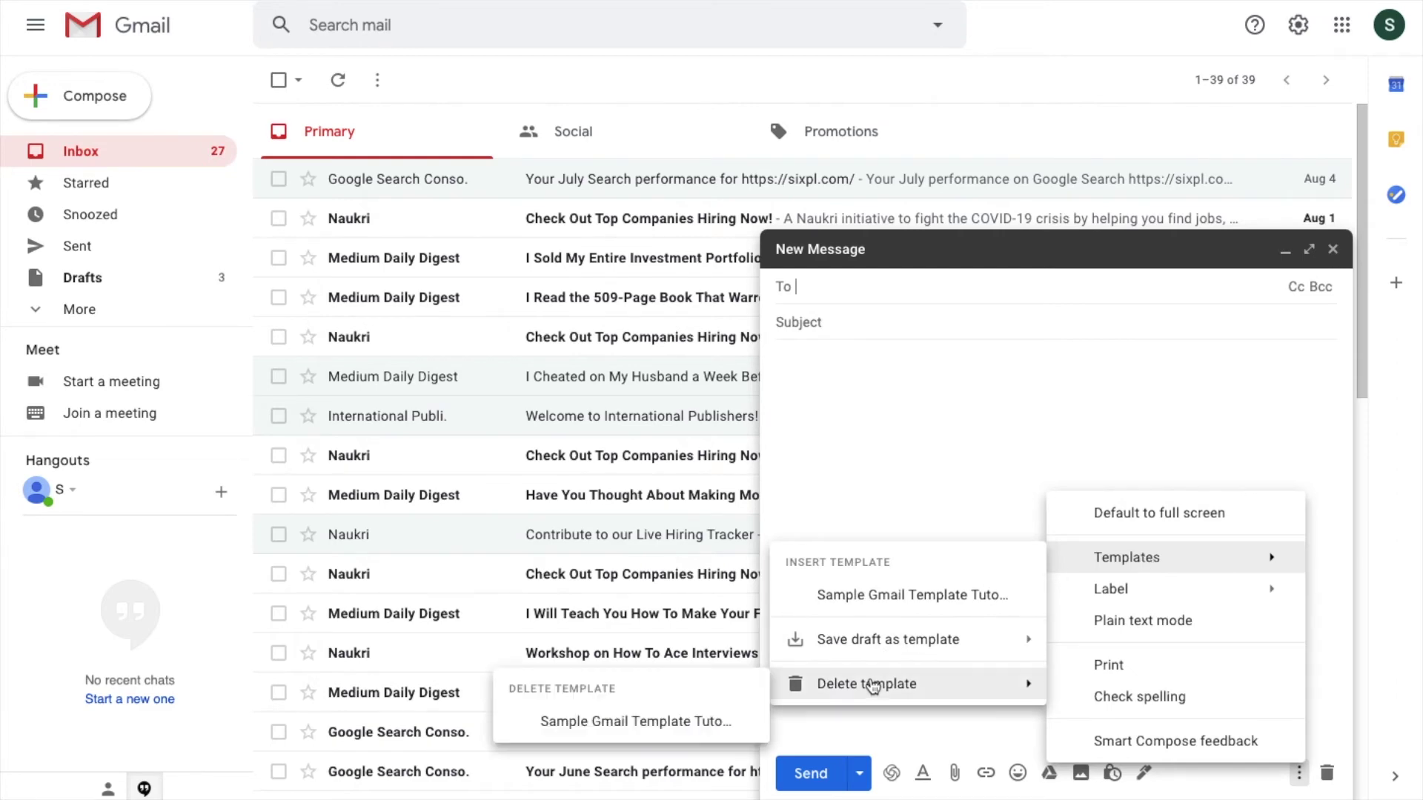
left_click(677, 728)
left_click(909, 438)
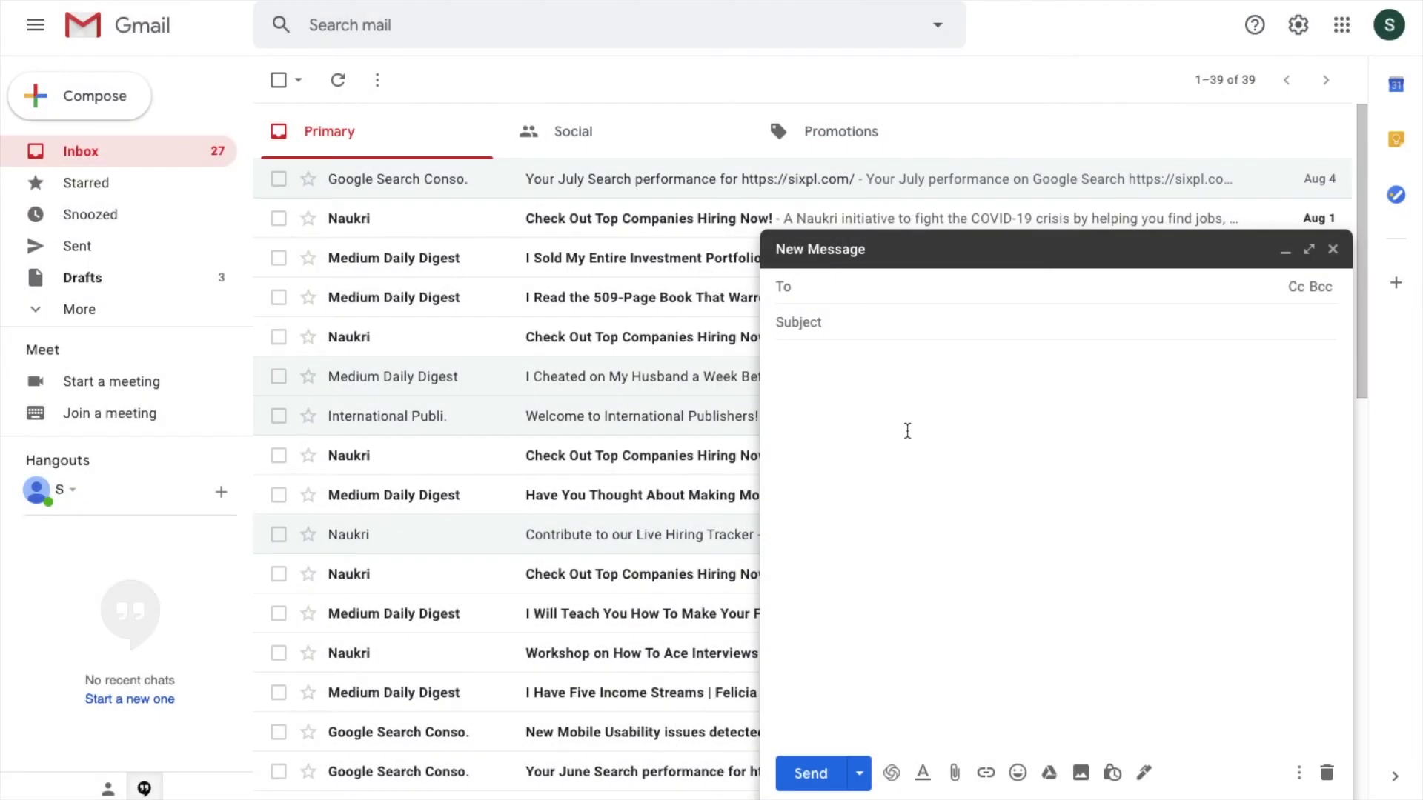
left_click(1297, 773)
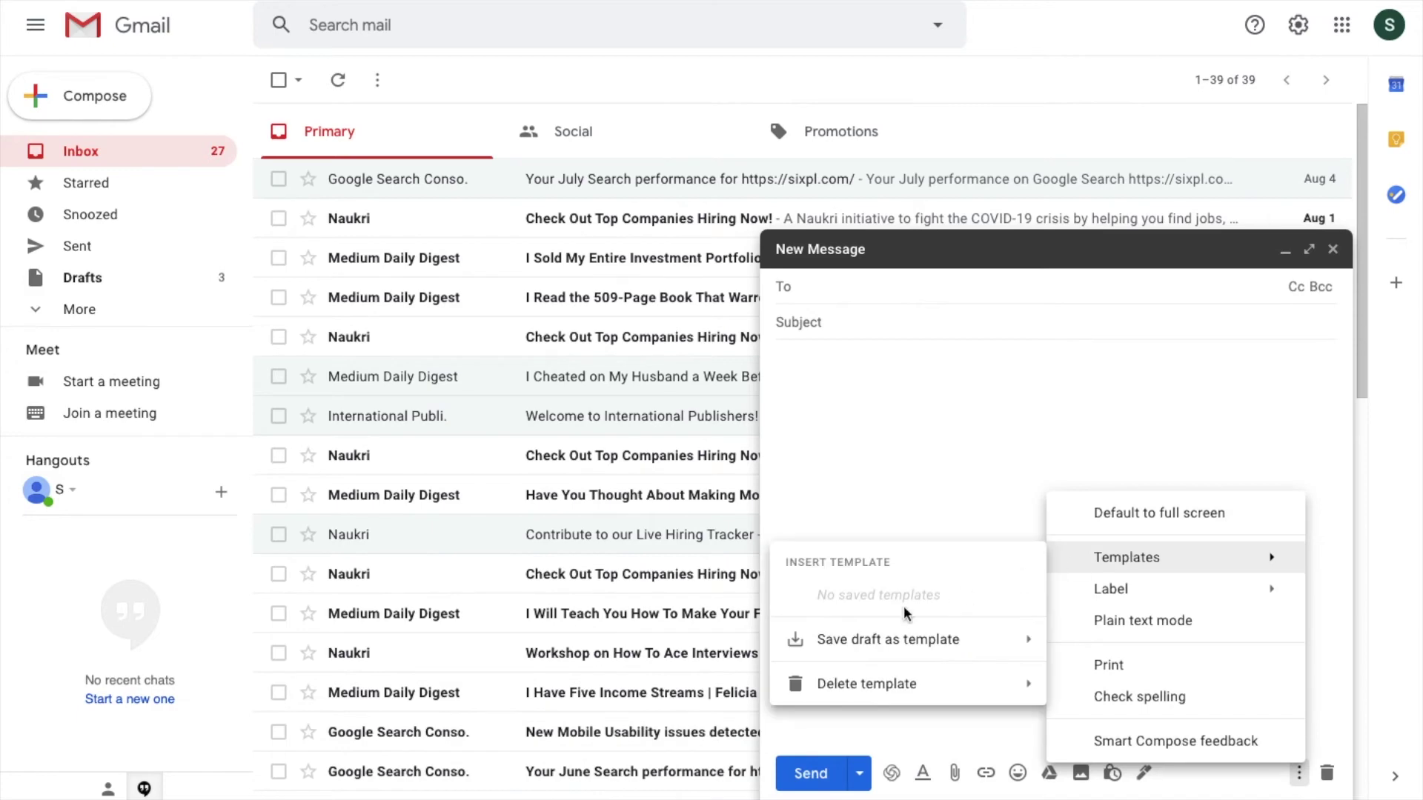
mouse_move(905, 635)
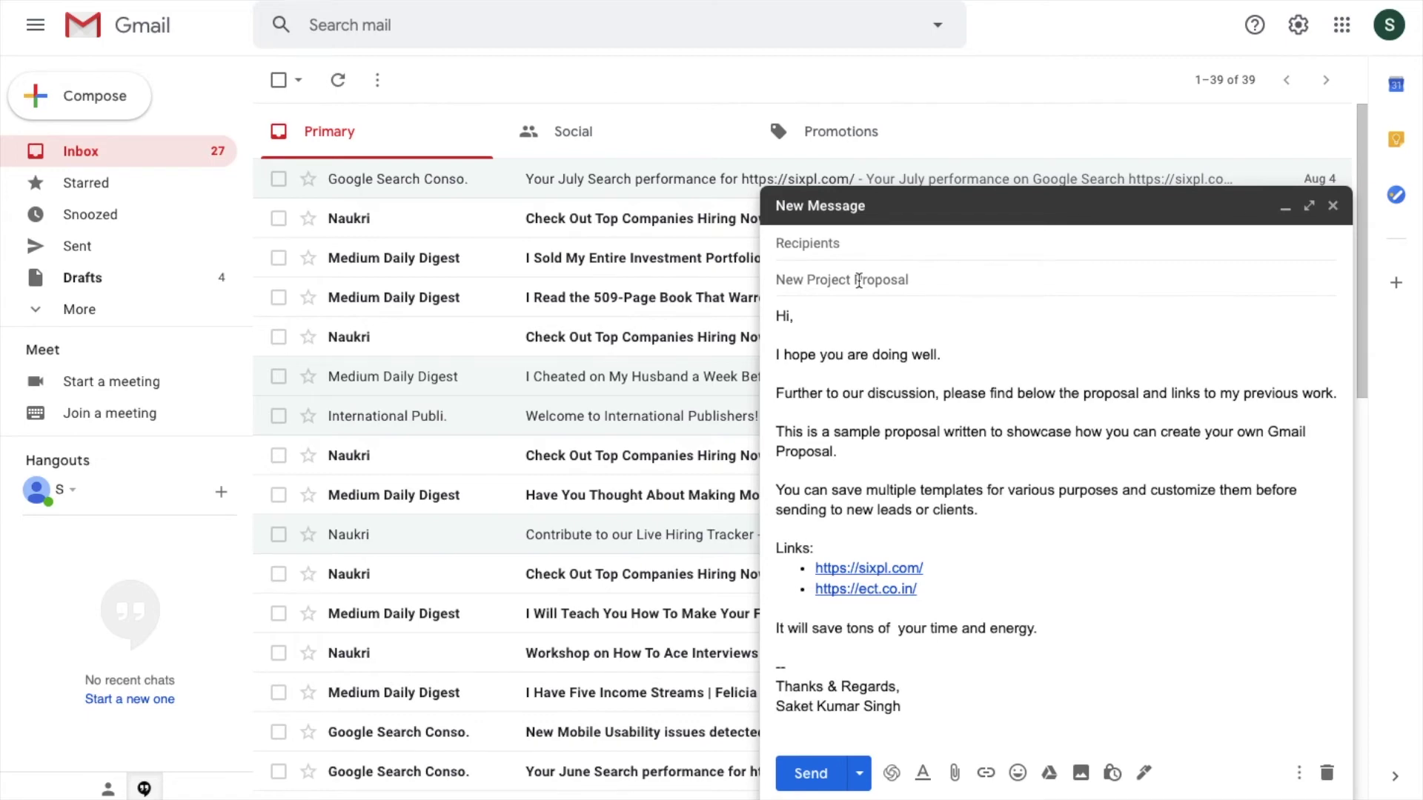
Set the subject to 'Sample Proposal and Website' by accepting the autocomplete suggestion.
type("Sample P")
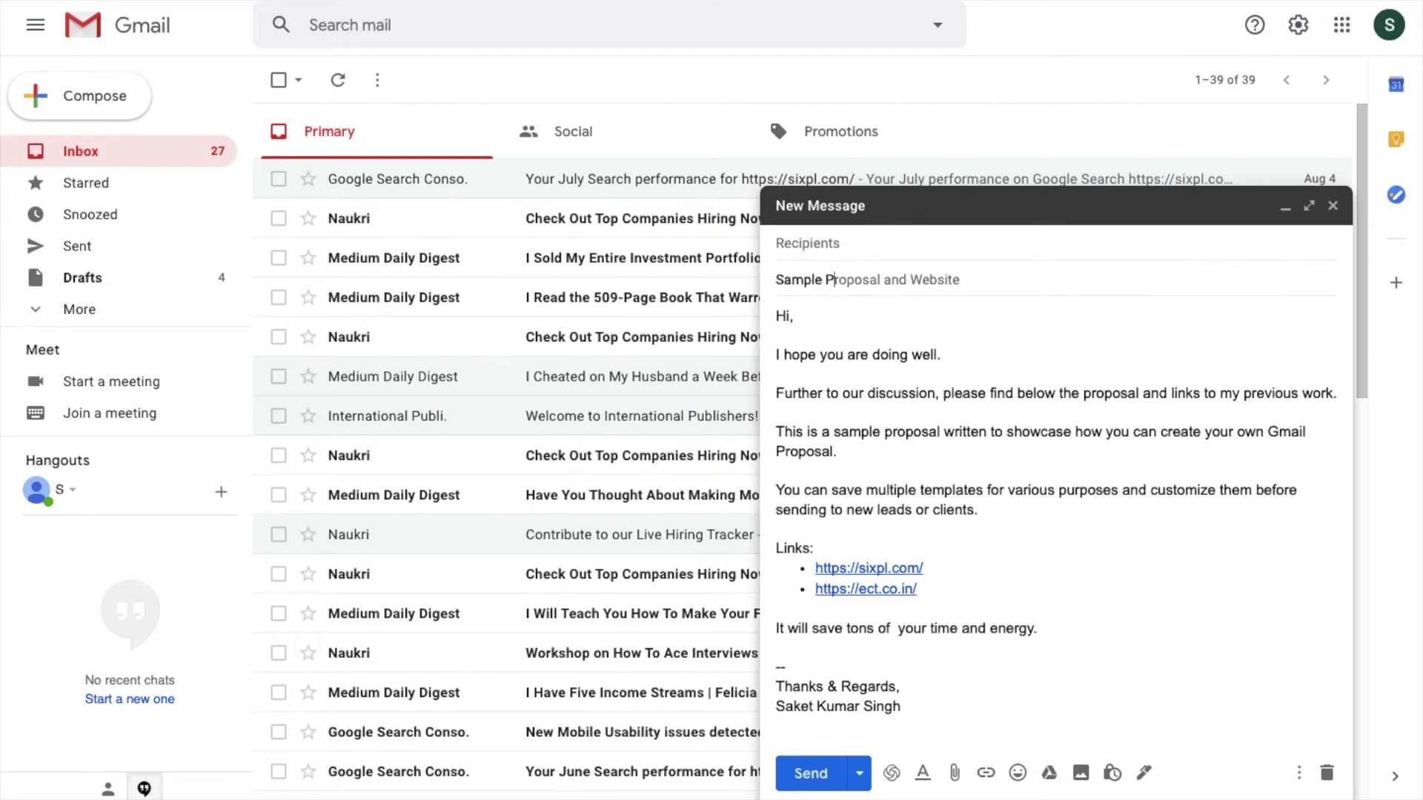
key("Tab")
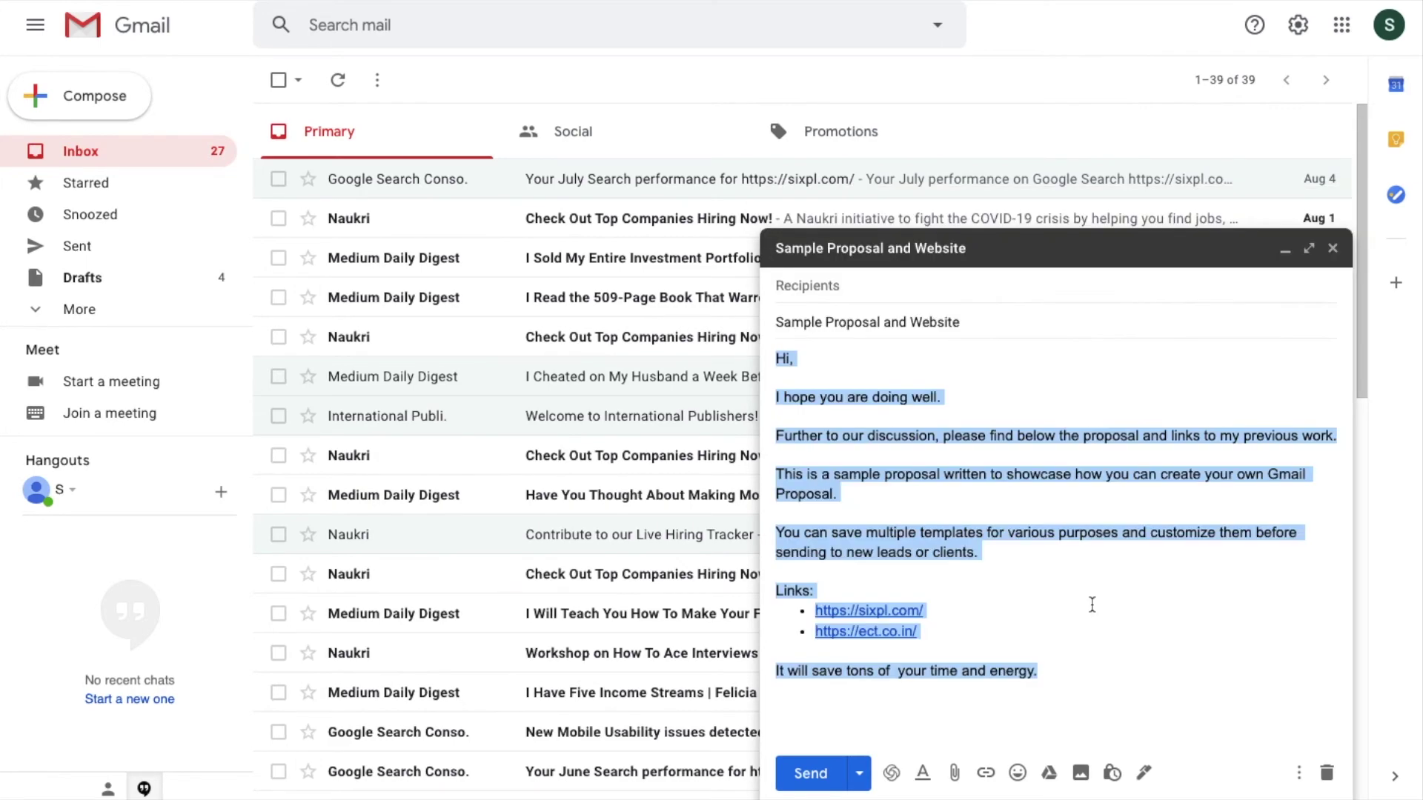